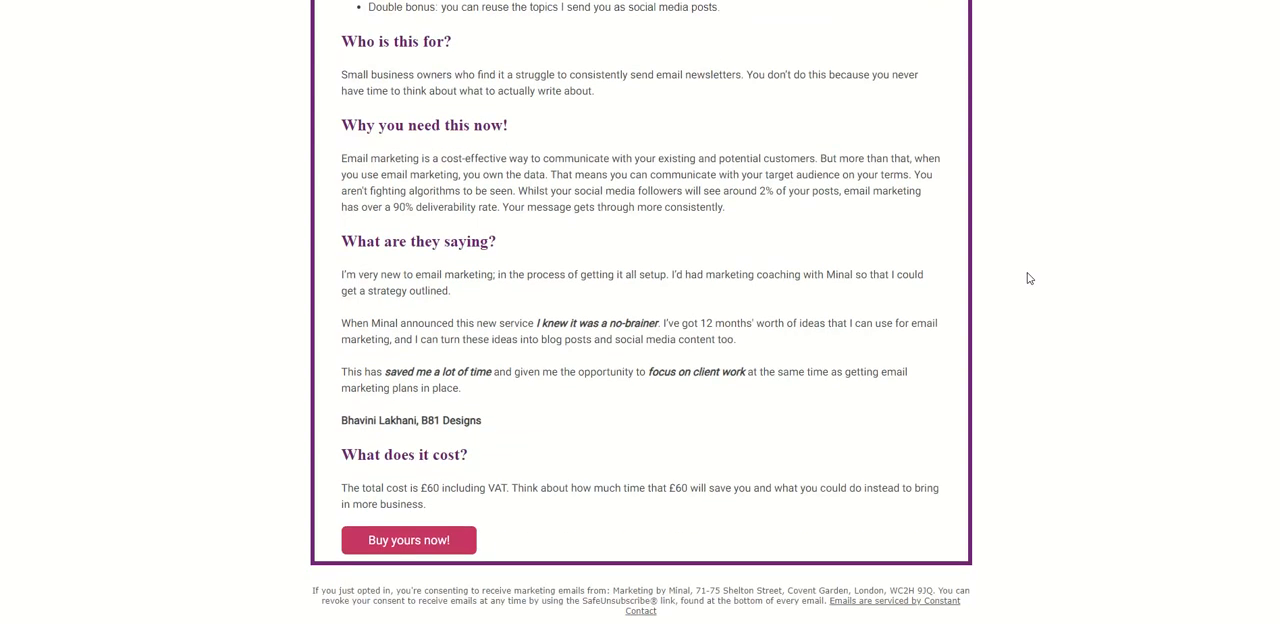
{"action": "scroll", "coordinate": [1029, 279], "scroll_direction": "up", "scroll_amount": 2}
{"action": "scroll", "coordinate": [1029, 279], "scroll_direction": "up", "scroll_amount": 3}
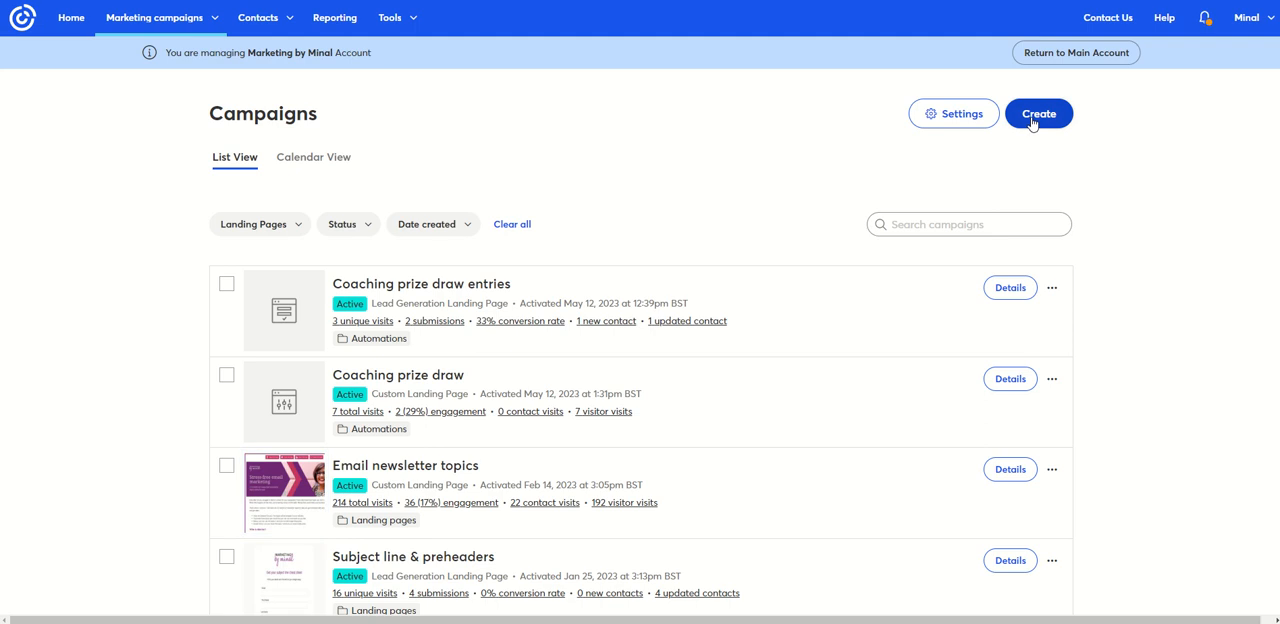
- Create a new campaign of the Custom Landing Page type
{"action": "left_click", "coordinate": [1036, 115]}
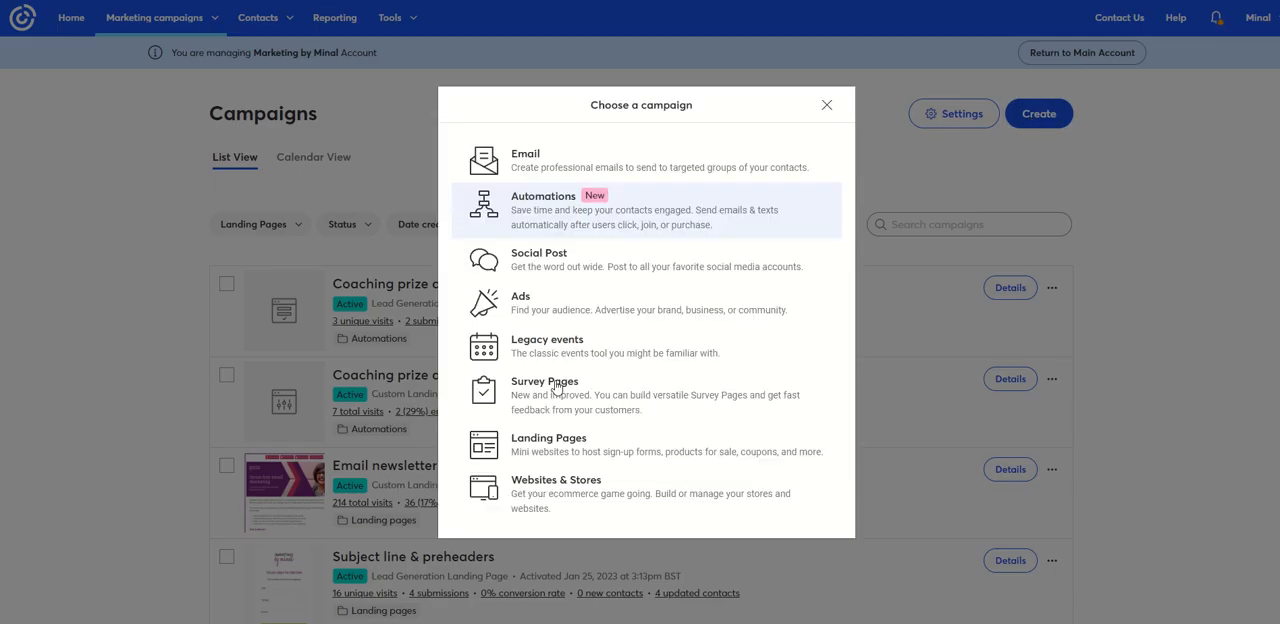
{"action": "left_click", "coordinate": [545, 446]}
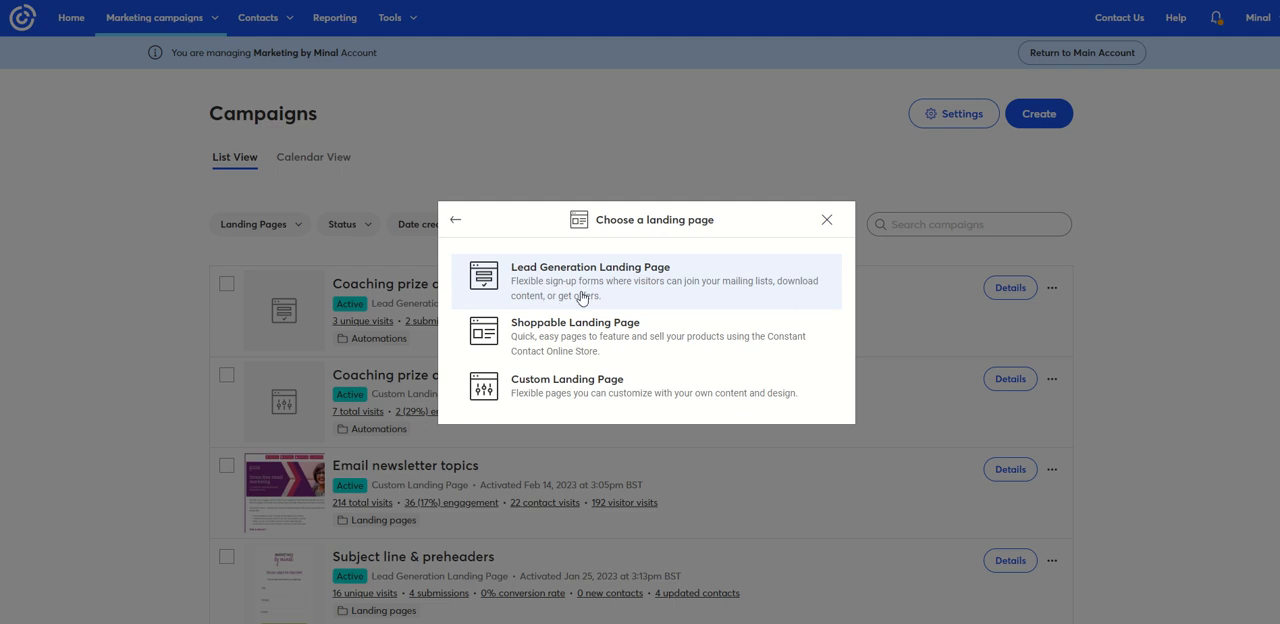
{"action": "left_click", "coordinate": [559, 391]}
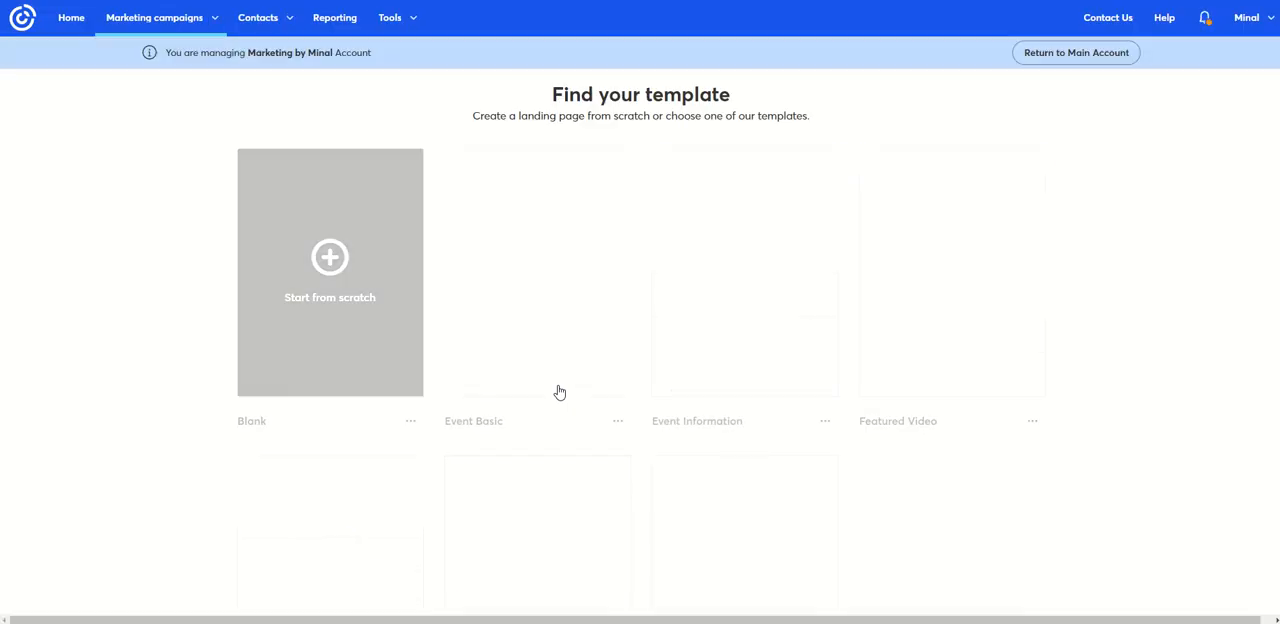
- Look through the available landing page templates, from Blank and Event Basic to Product Launch and Social Profile
{"action": "mouse_move", "coordinate": [357, 234]}
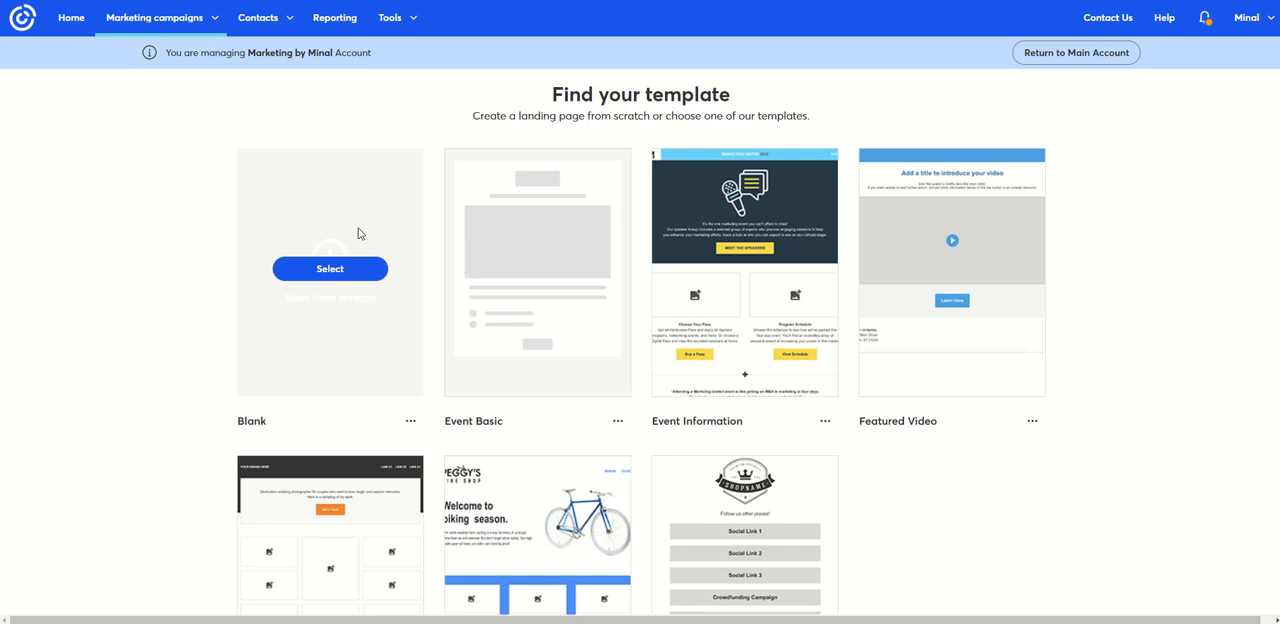
{"action": "scroll", "coordinate": [1000, 478], "scroll_direction": "down", "scroll_amount": 2}
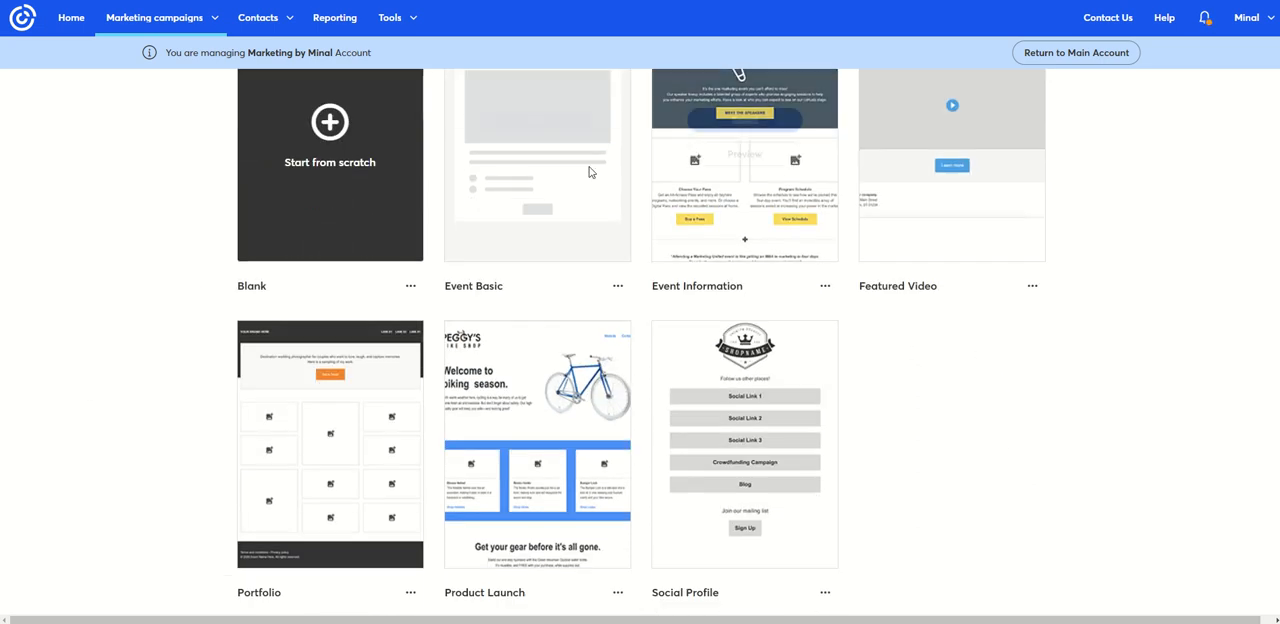
{"action": "mouse_move", "coordinate": [550, 210]}
{"action": "mouse_move", "coordinate": [719, 292]}
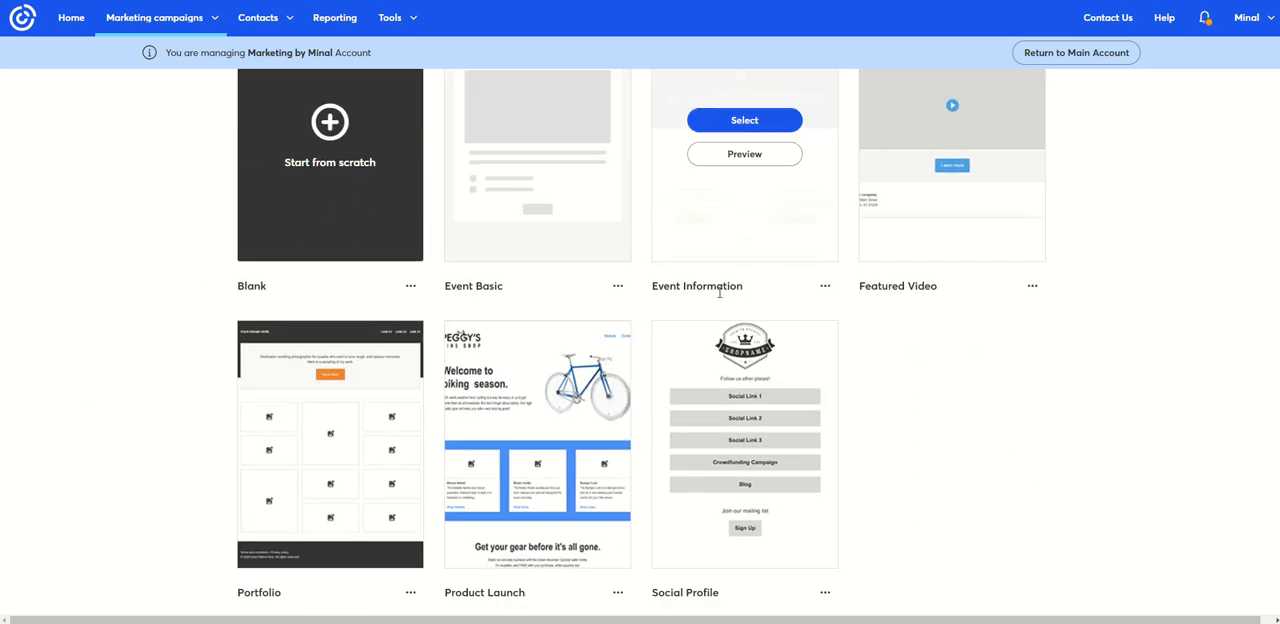
{"action": "mouse_move", "coordinate": [920, 250]}
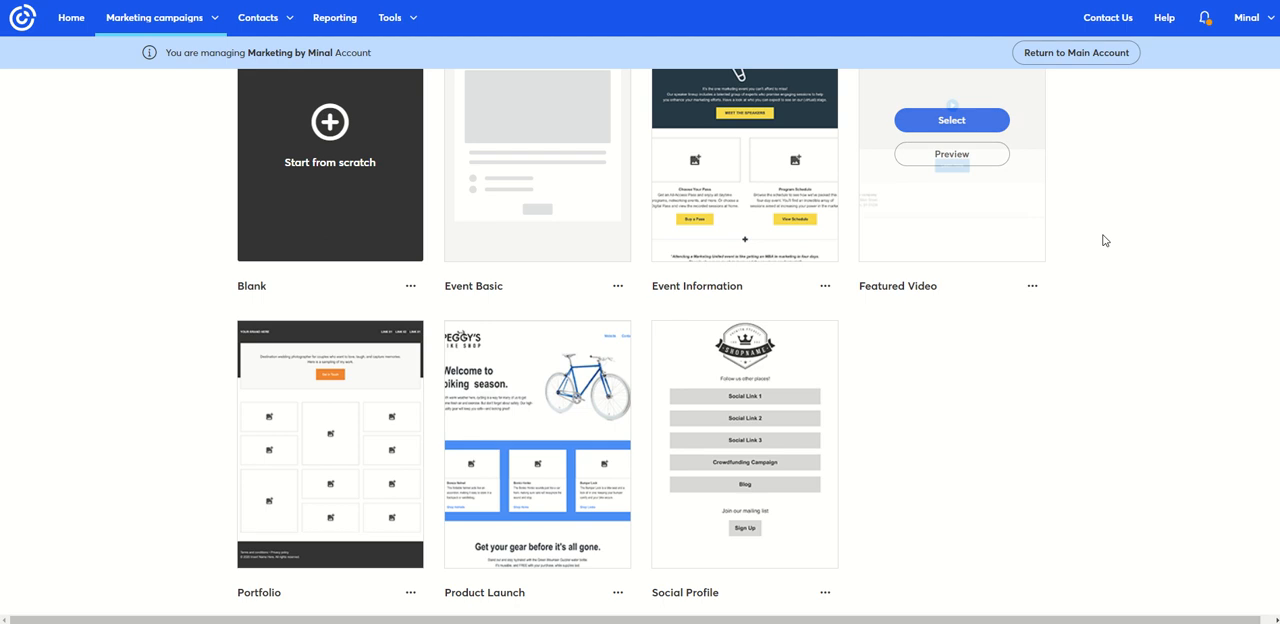
{"action": "scroll", "coordinate": [1100, 209], "scroll_direction": "up", "scroll_amount": 2}
{"action": "scroll", "coordinate": [1178, 232], "scroll_direction": "down", "scroll_amount": 3}
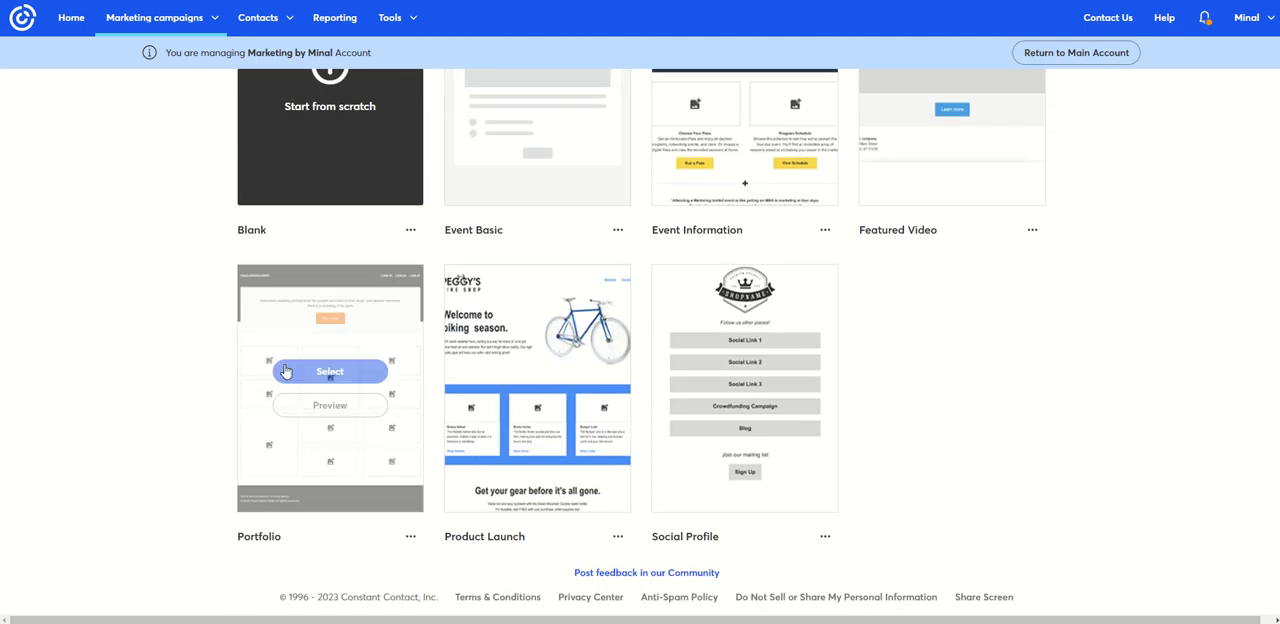
{"action": "mouse_move", "coordinate": [597, 372]}
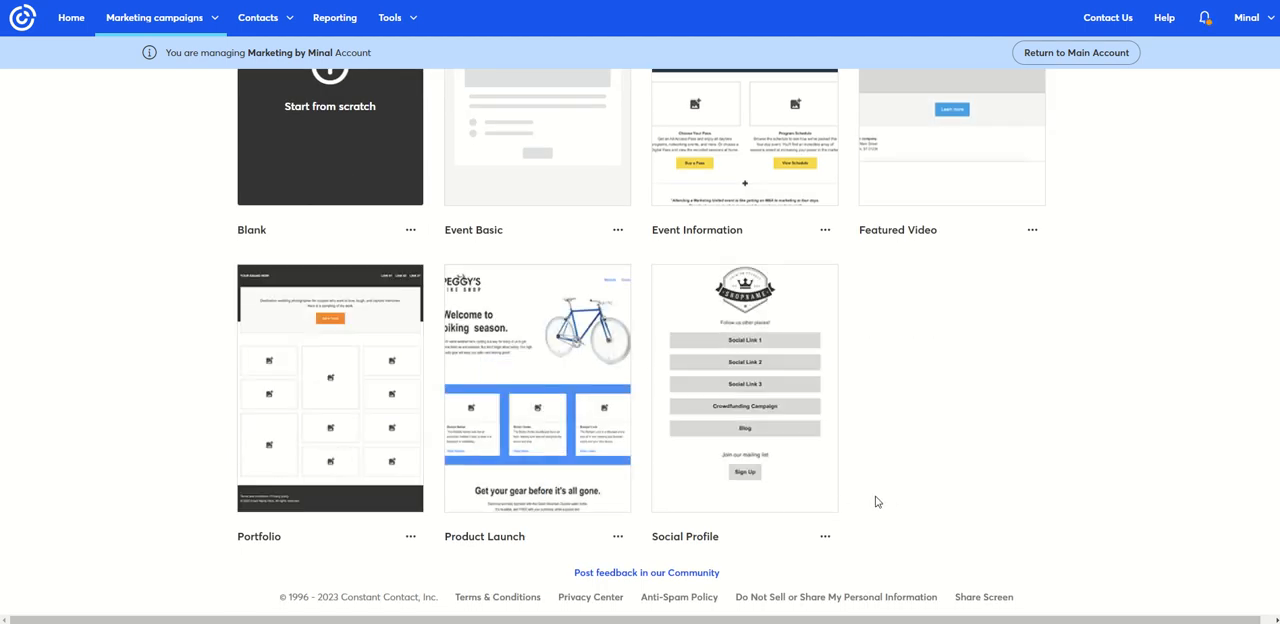
{"action": "scroll", "coordinate": [115, 407], "scroll_direction": "up", "scroll_amount": 3}
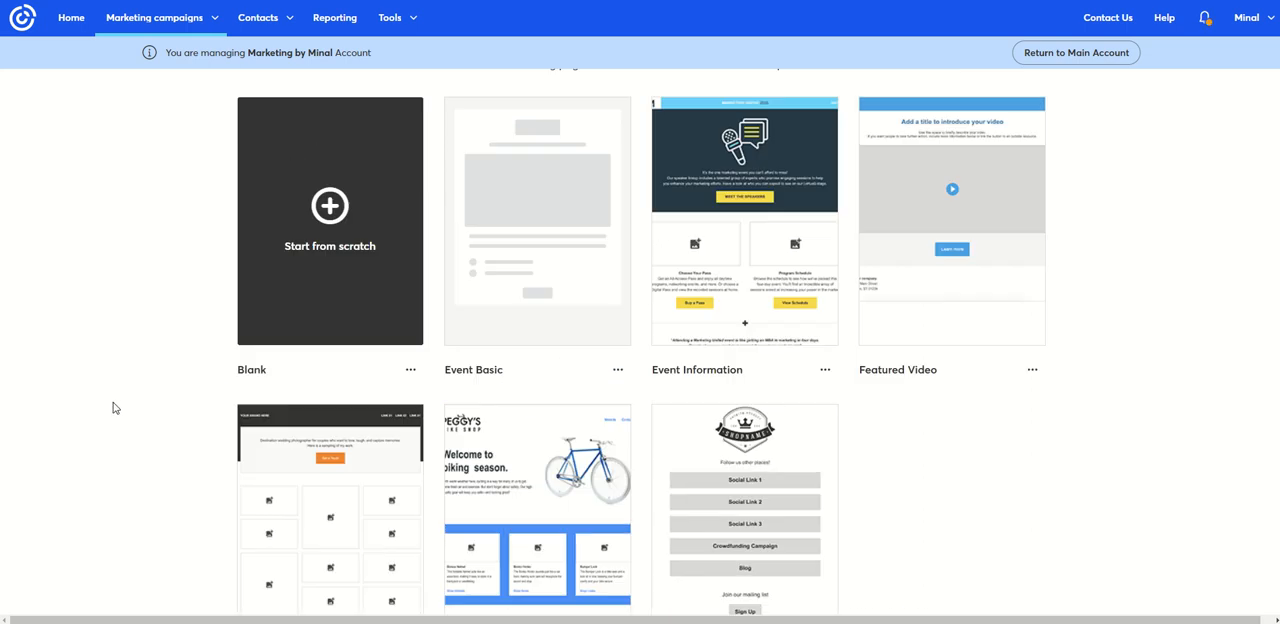
- Start the landing page from scratch with the Blank template
{"action": "mouse_move", "coordinate": [323, 279]}
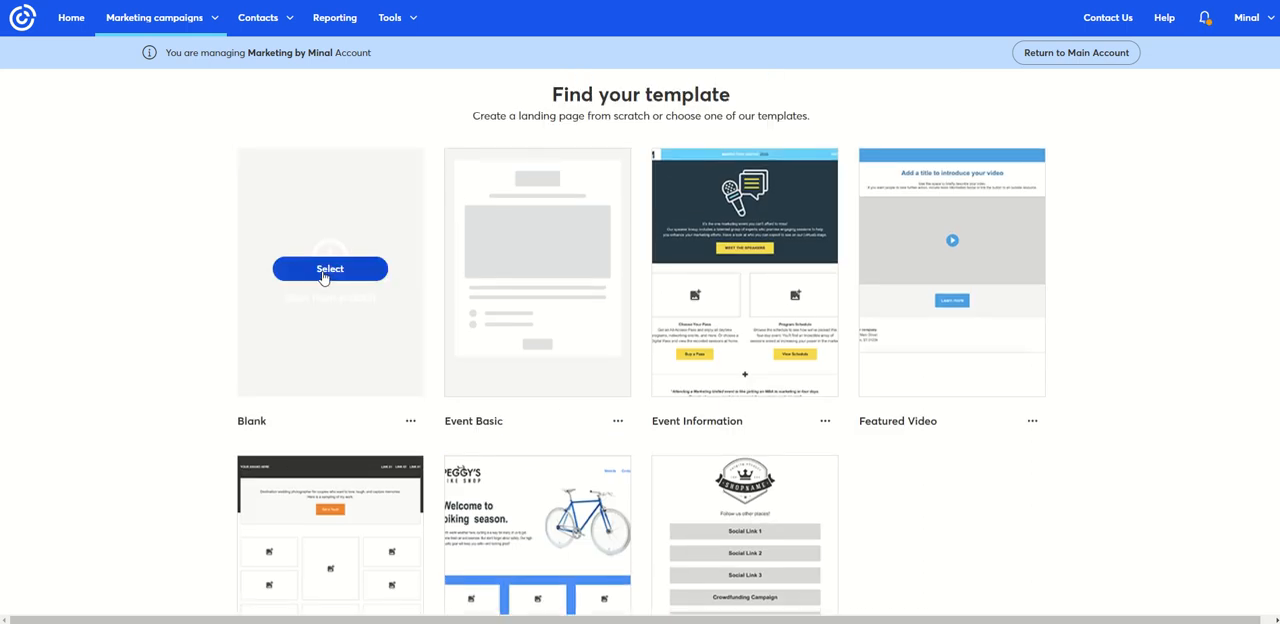
{"action": "left_click", "coordinate": [329, 269]}
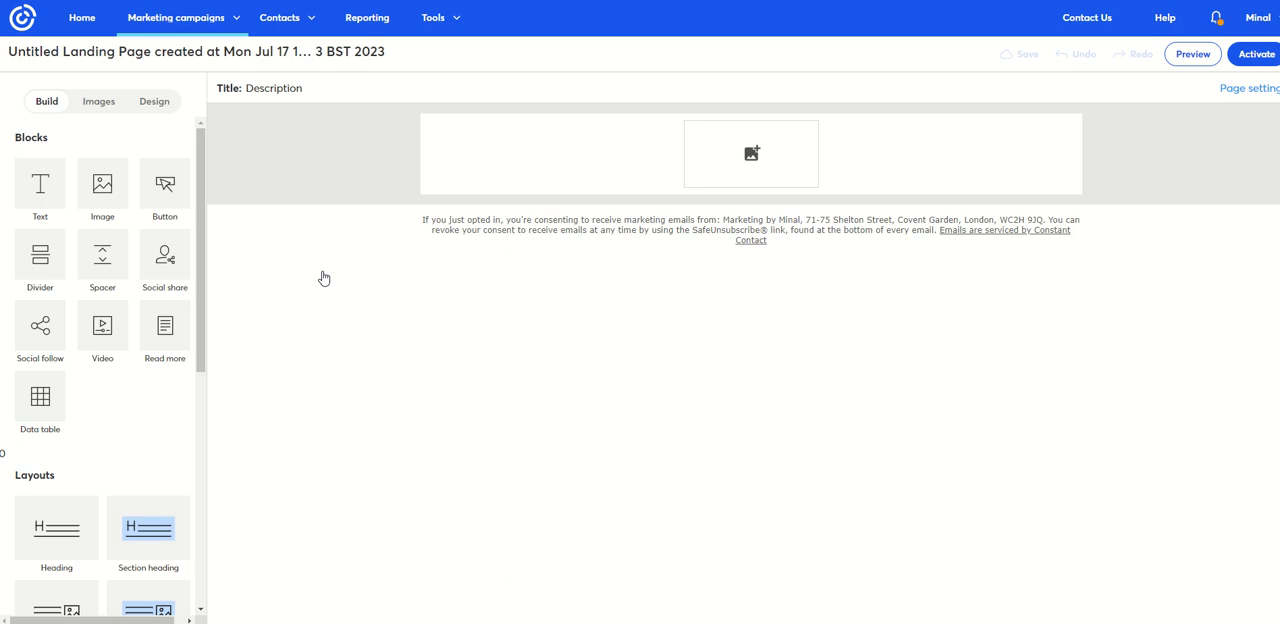
- Fill the page's image placeholder with Marketing by Minal small.png from the Logos folder of the image library
{"action": "left_click", "coordinate": [753, 155]}
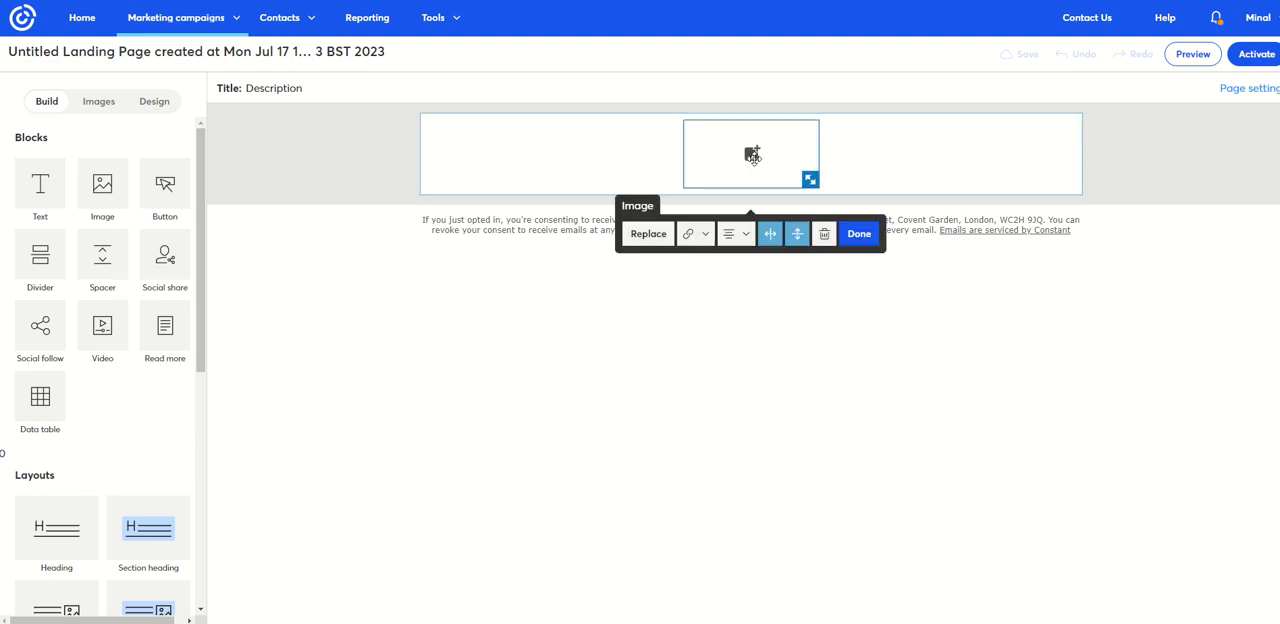
{"action": "left_click", "coordinate": [646, 236]}
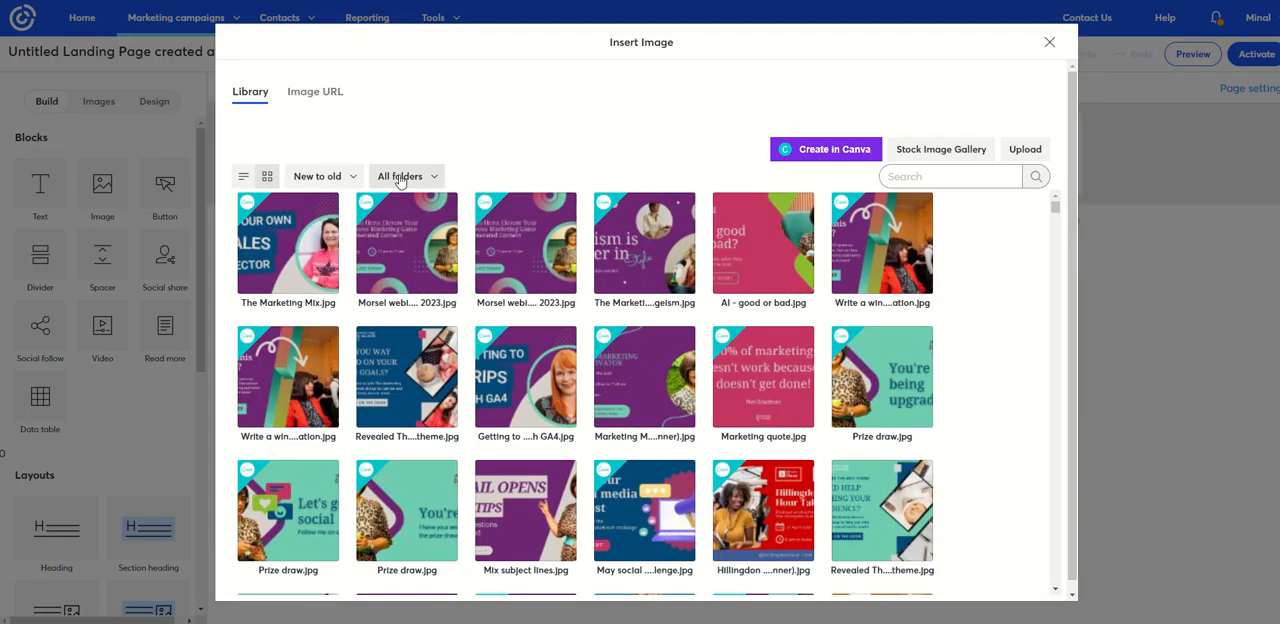
{"action": "left_click", "coordinate": [405, 176]}
{"action": "left_click", "coordinate": [421, 320]}
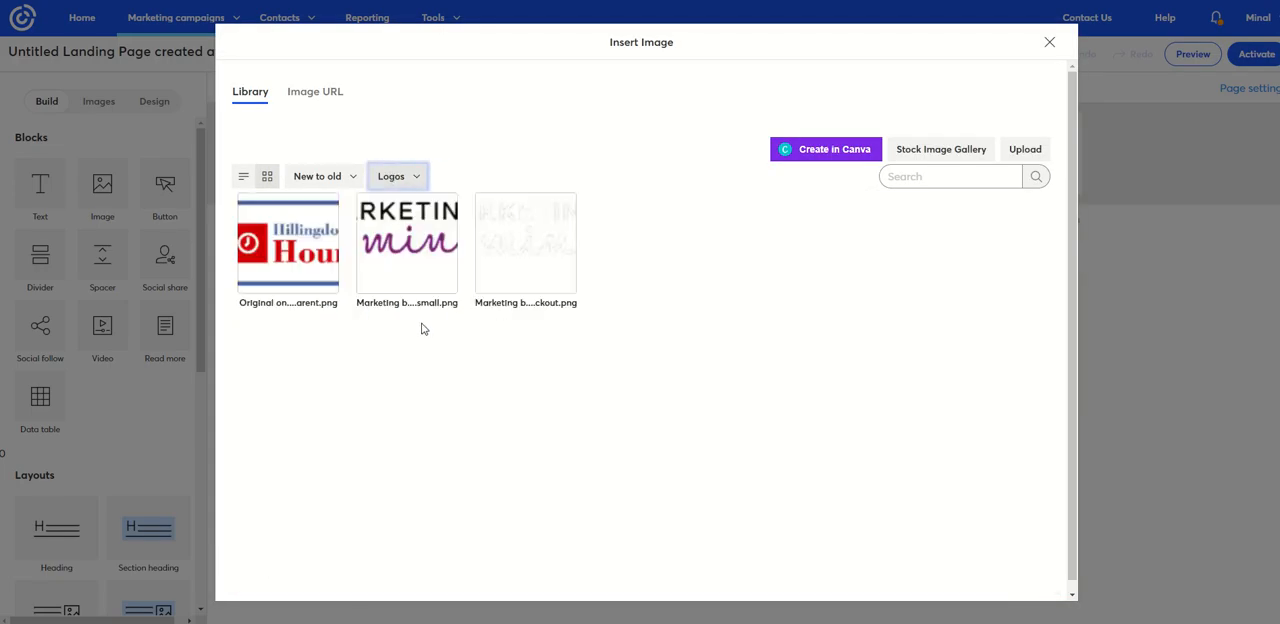
{"action": "left_click", "coordinate": [406, 267]}
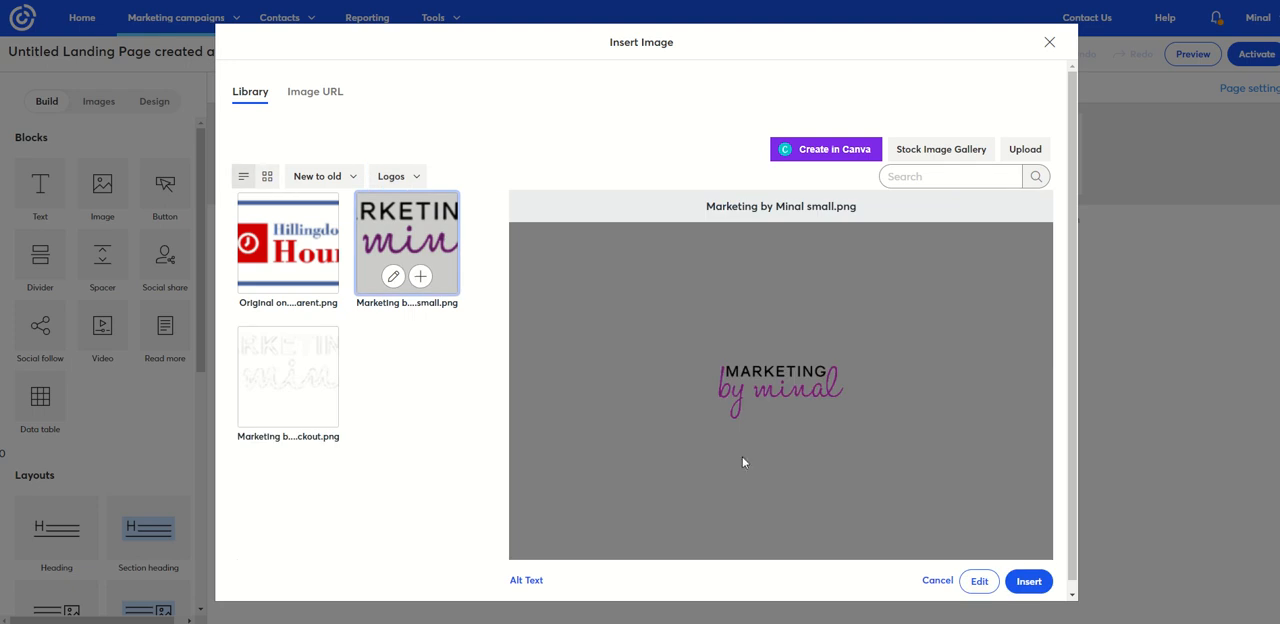
{"action": "left_click", "coordinate": [1027, 581]}
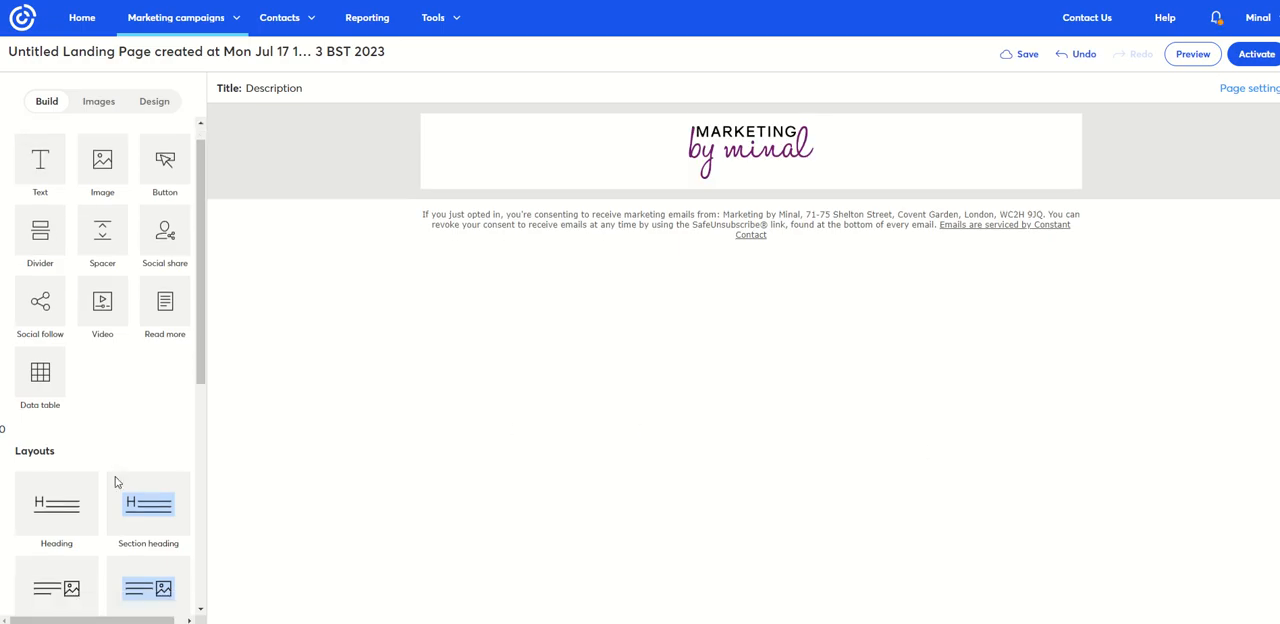
- Add a Section heading layout directly below the logo
{"action": "scroll", "coordinate": [139, 398], "scroll_direction": "down", "scroll_amount": 3}
{"action": "left_click_drag", "start_coordinate": [139, 398], "coordinate": [527, 174]}
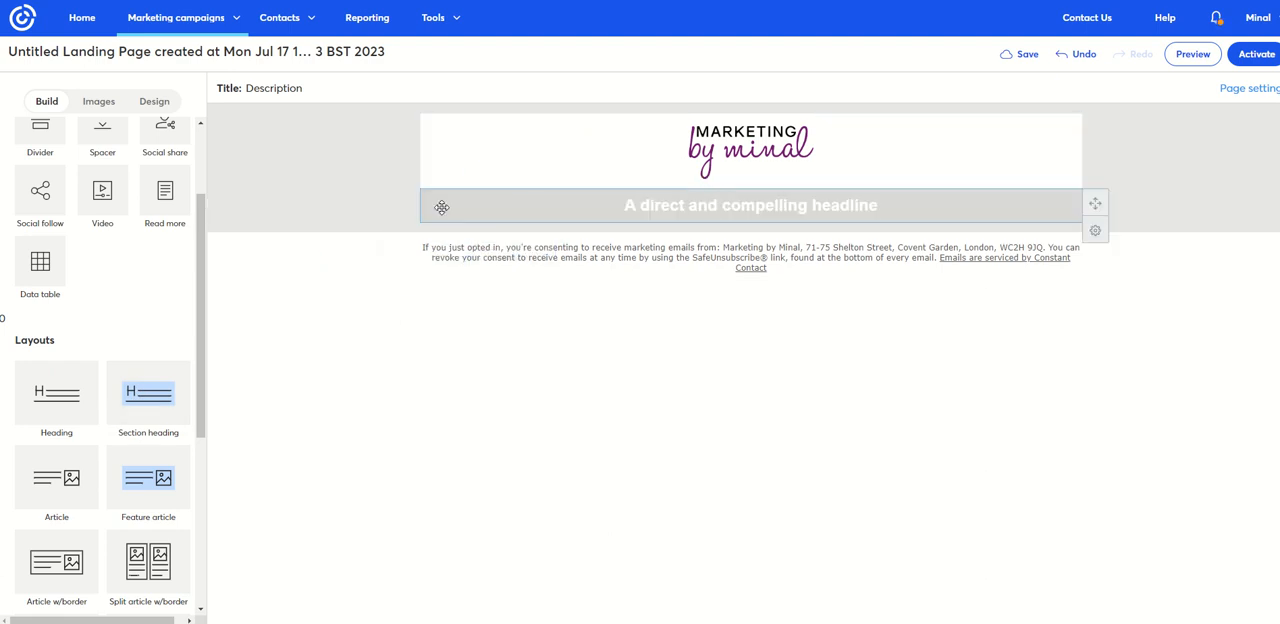
- Add a text block below the headline and an image block between the headline and that text
{"action": "scroll", "coordinate": [123, 361], "scroll_direction": "up", "scroll_amount": 3}
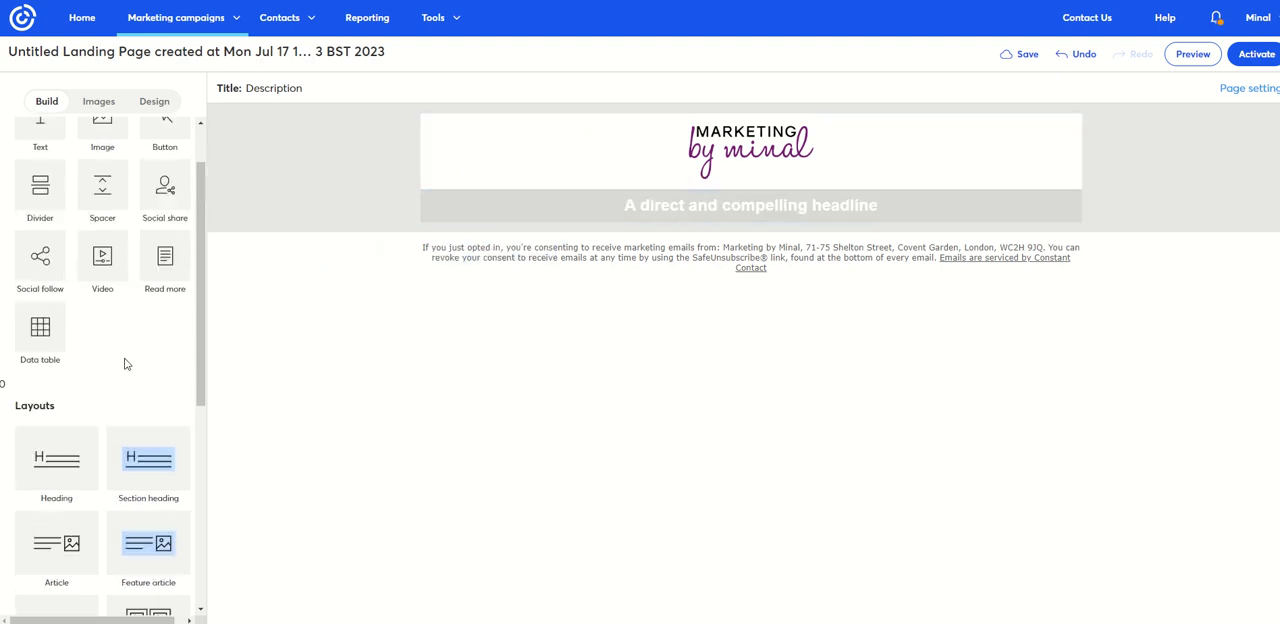
{"action": "left_click_drag", "start_coordinate": [36, 186], "coordinate": [445, 206]}
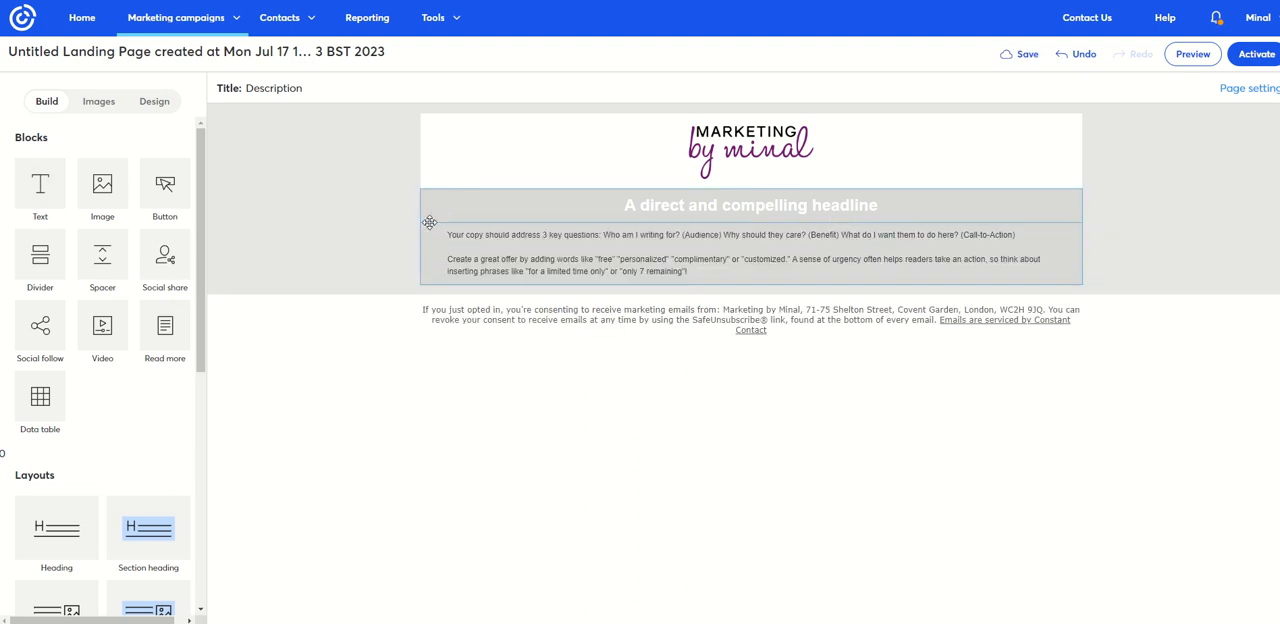
{"action": "left_click_drag", "start_coordinate": [97, 192], "coordinate": [452, 215]}
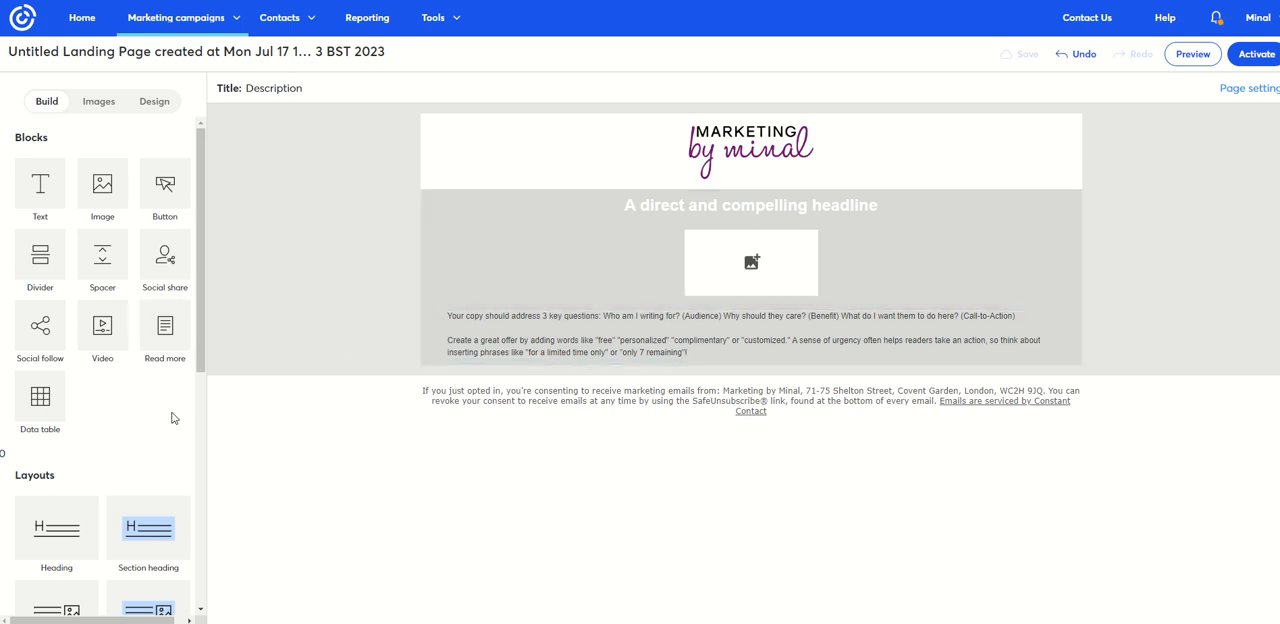
- Add a Split column feature layout below the introductory text
{"action": "scroll", "coordinate": [172, 418], "scroll_direction": "down", "scroll_amount": 3}
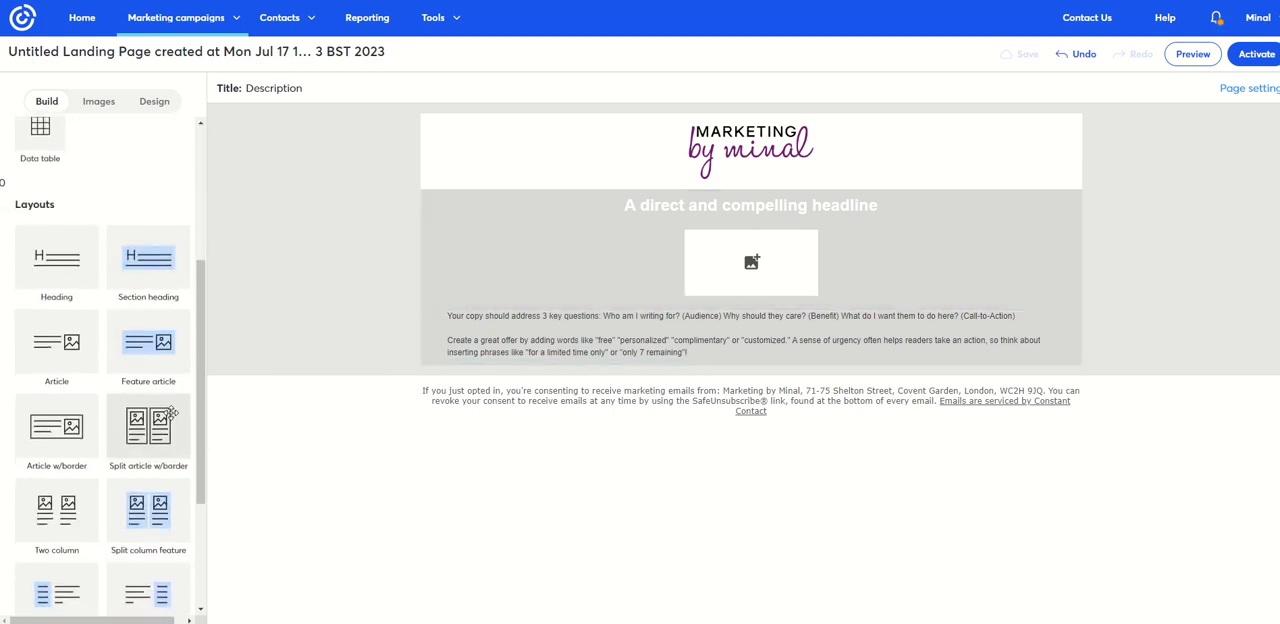
{"action": "scroll", "coordinate": [170, 413], "scroll_direction": "down", "scroll_amount": 1}
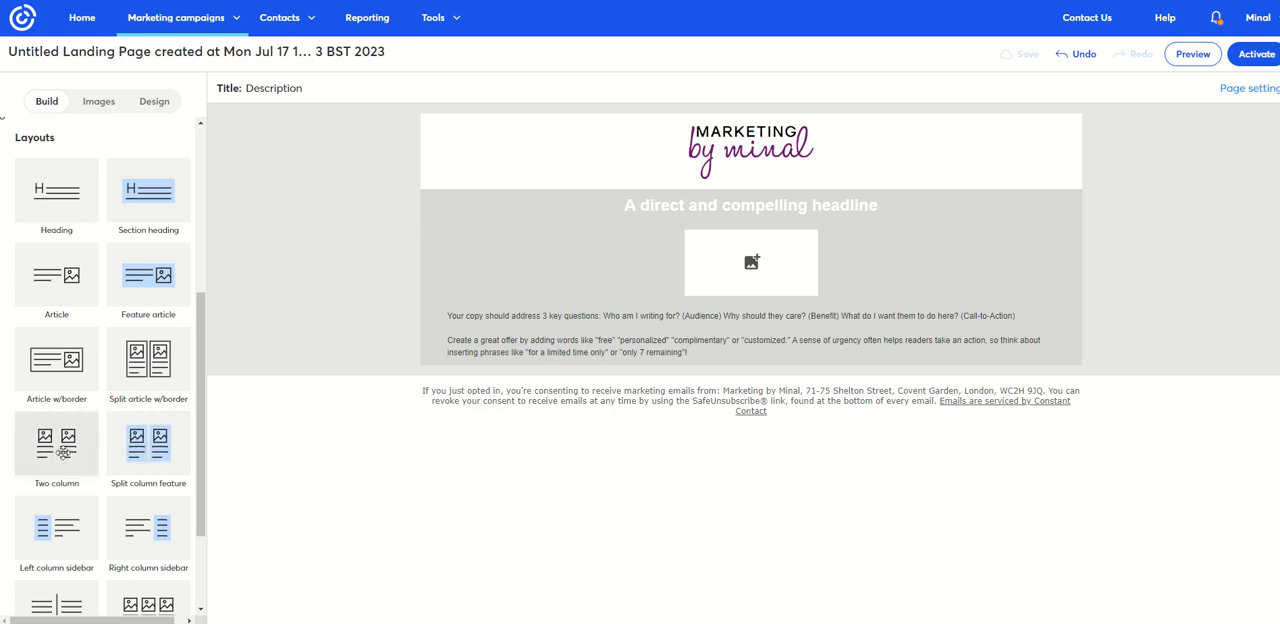
{"action": "left_click_drag", "start_coordinate": [145, 458], "coordinate": [455, 366]}
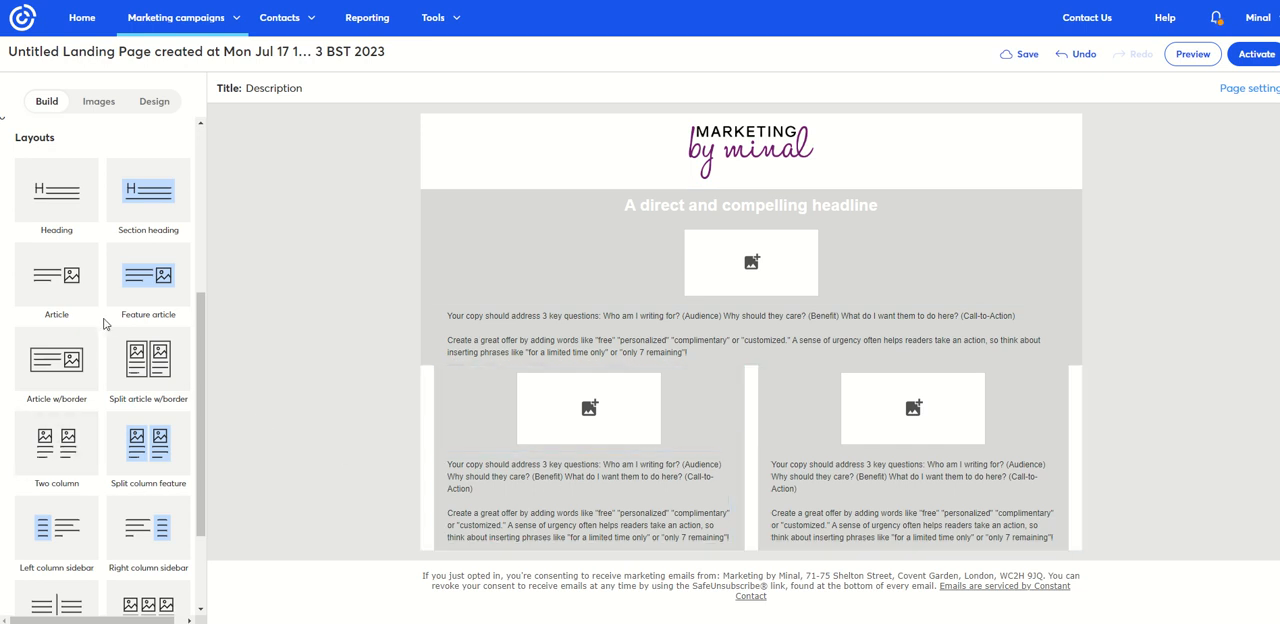
- Add a button block below the text in each of the two columns
{"action": "scroll", "coordinate": [105, 323], "scroll_direction": "up", "scroll_amount": 3}
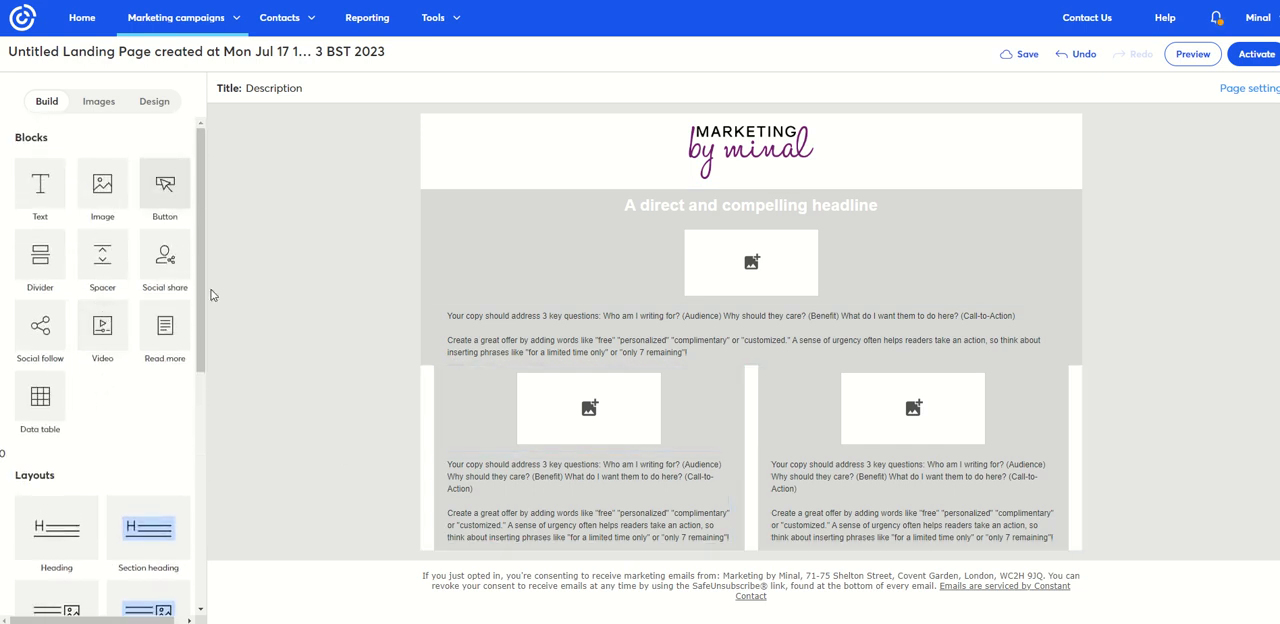
{"action": "left_click_drag", "start_coordinate": [165, 183], "coordinate": [572, 523]}
{"action": "left_click_drag", "start_coordinate": [165, 183], "coordinate": [850, 572]}
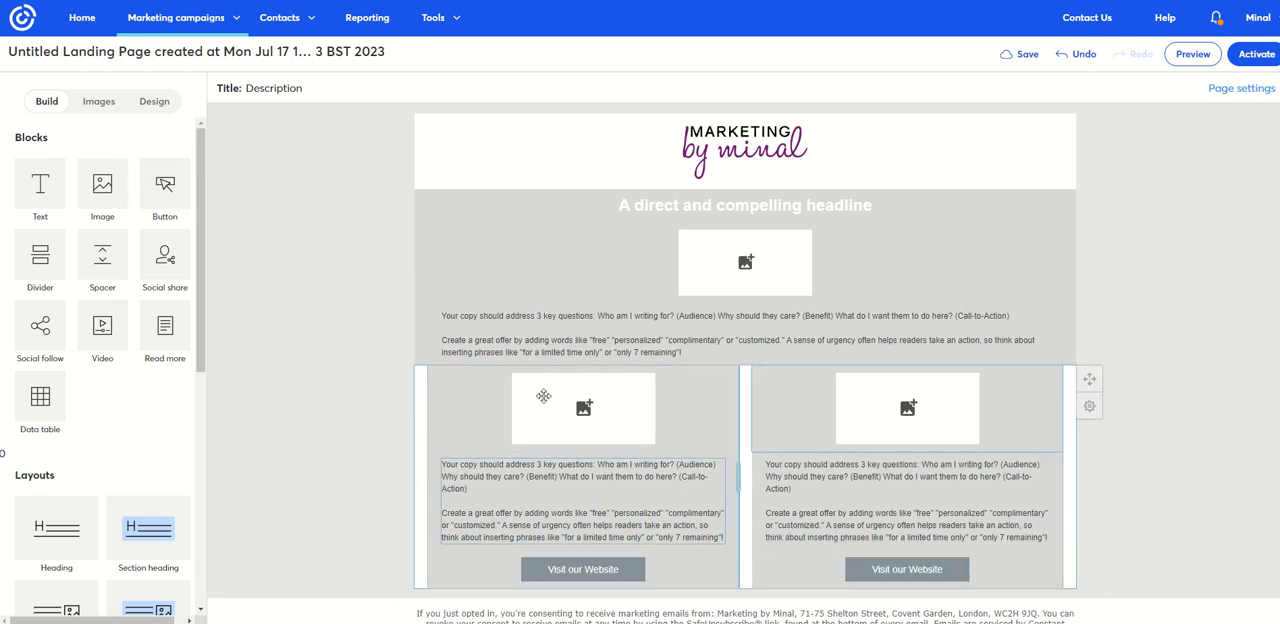
- Add a full-width text block below the two-column section
{"action": "scroll", "coordinate": [357, 394], "scroll_direction": "down", "scroll_amount": 1}
{"action": "left_click_drag", "start_coordinate": [40, 186], "coordinate": [499, 565]}
{"action": "scroll", "coordinate": [389, 524], "scroll_direction": "down", "scroll_amount": 3}
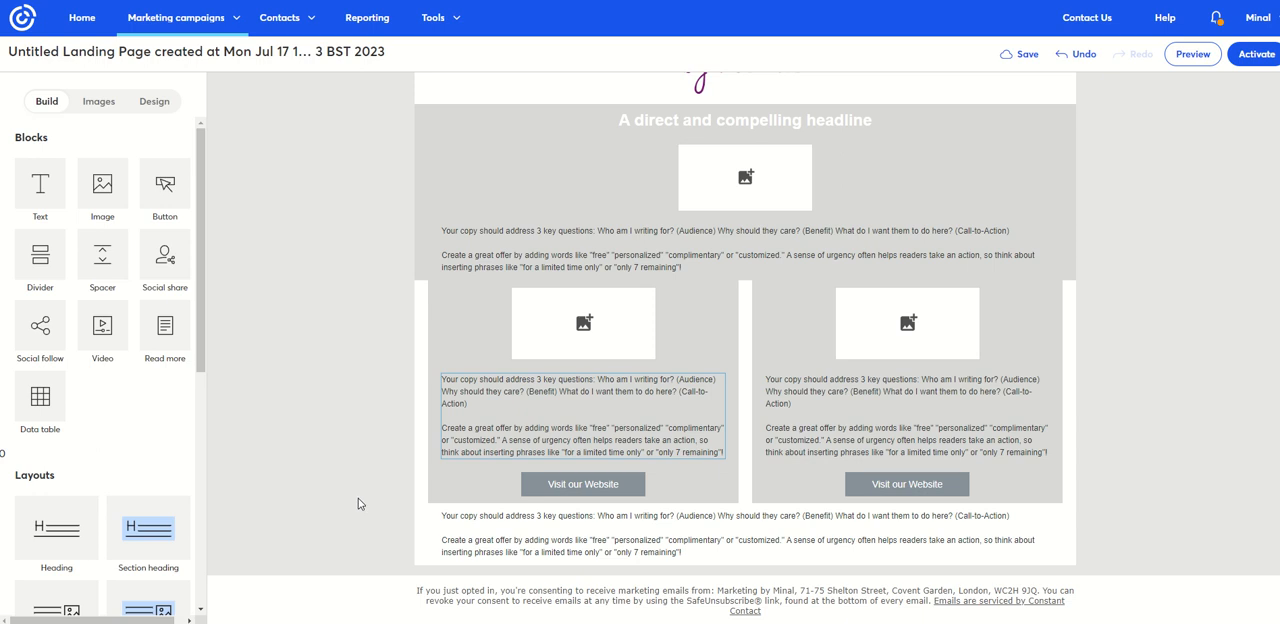
- Add a Social share block above the logo at the top of the page
{"action": "scroll", "coordinate": [363, 504], "scroll_direction": "up", "scroll_amount": 3}
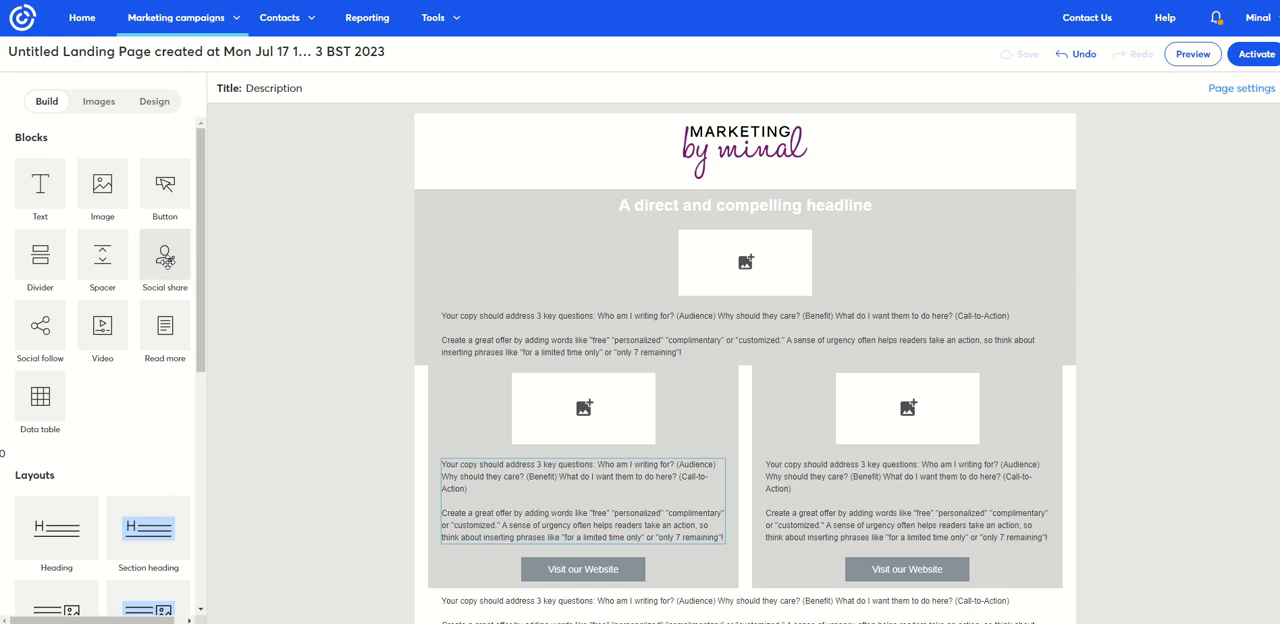
{"action": "left_click_drag", "start_coordinate": [165, 256], "coordinate": [432, 125]}
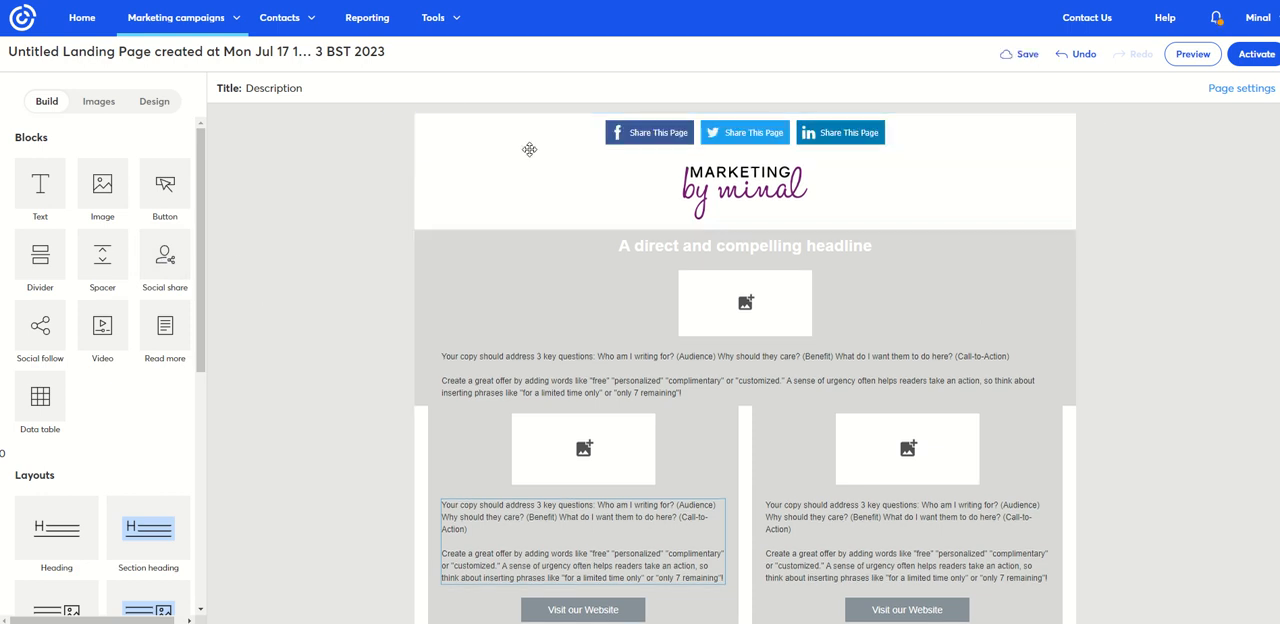
- Add Email as a network in the Social share block and finish editing the block
{"action": "left_click", "coordinate": [617, 138]}
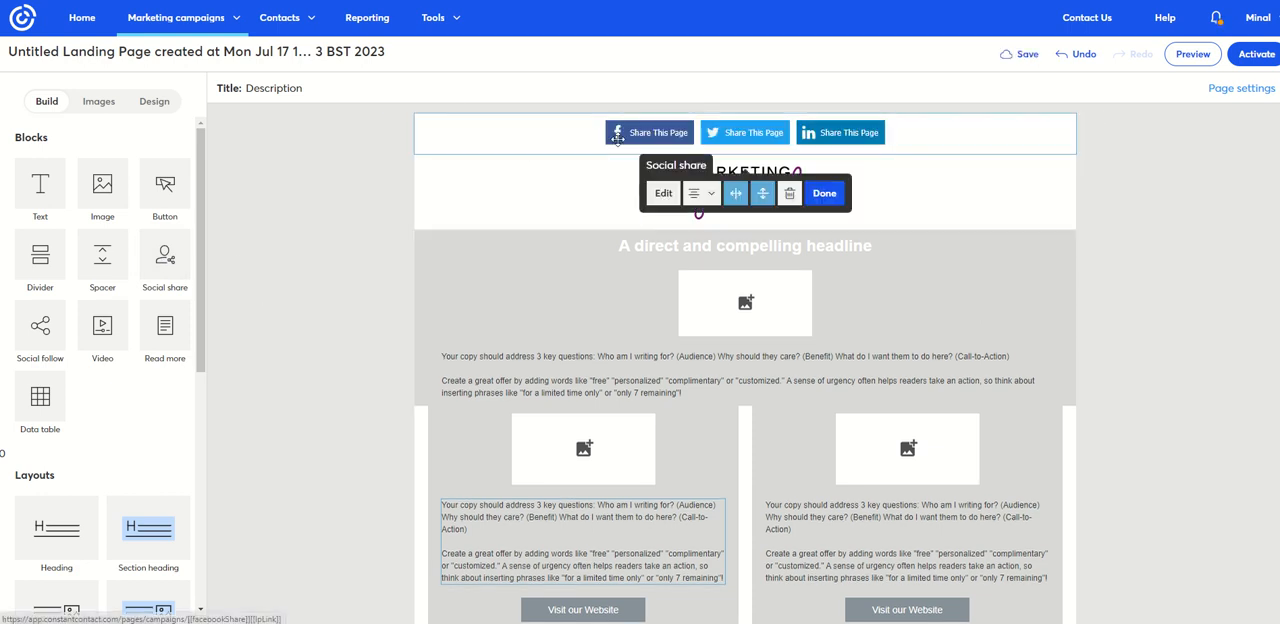
{"action": "left_click", "coordinate": [663, 193]}
{"action": "left_click", "coordinate": [118, 276]}
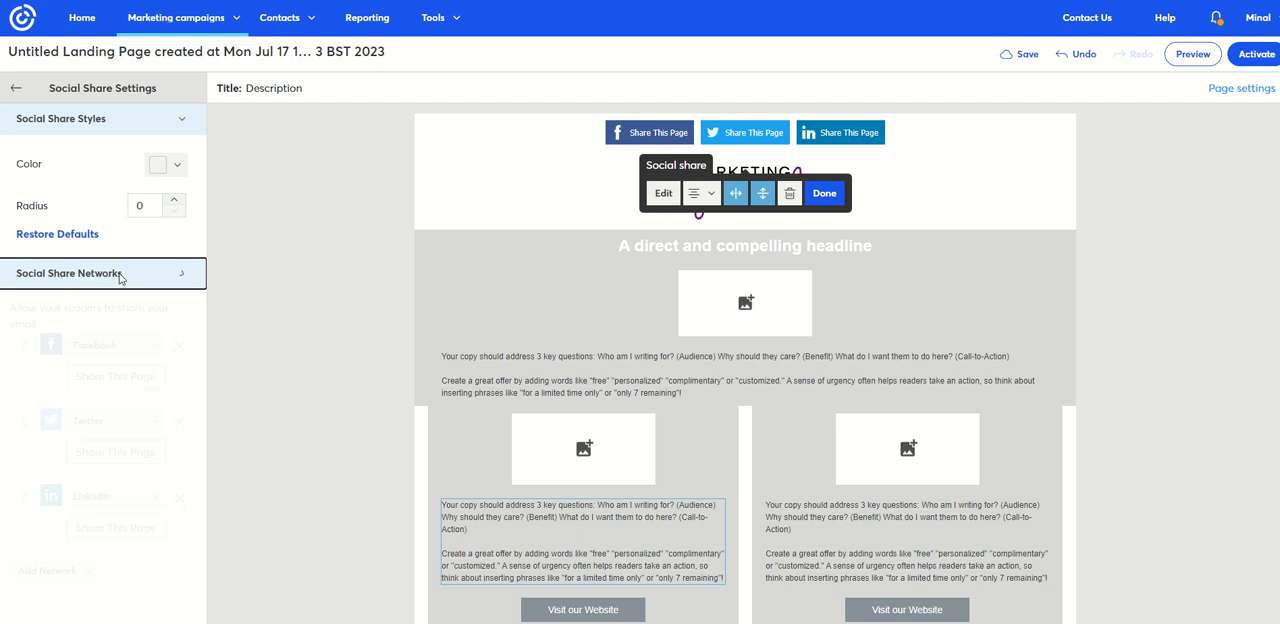
{"action": "left_click", "coordinate": [84, 578]}
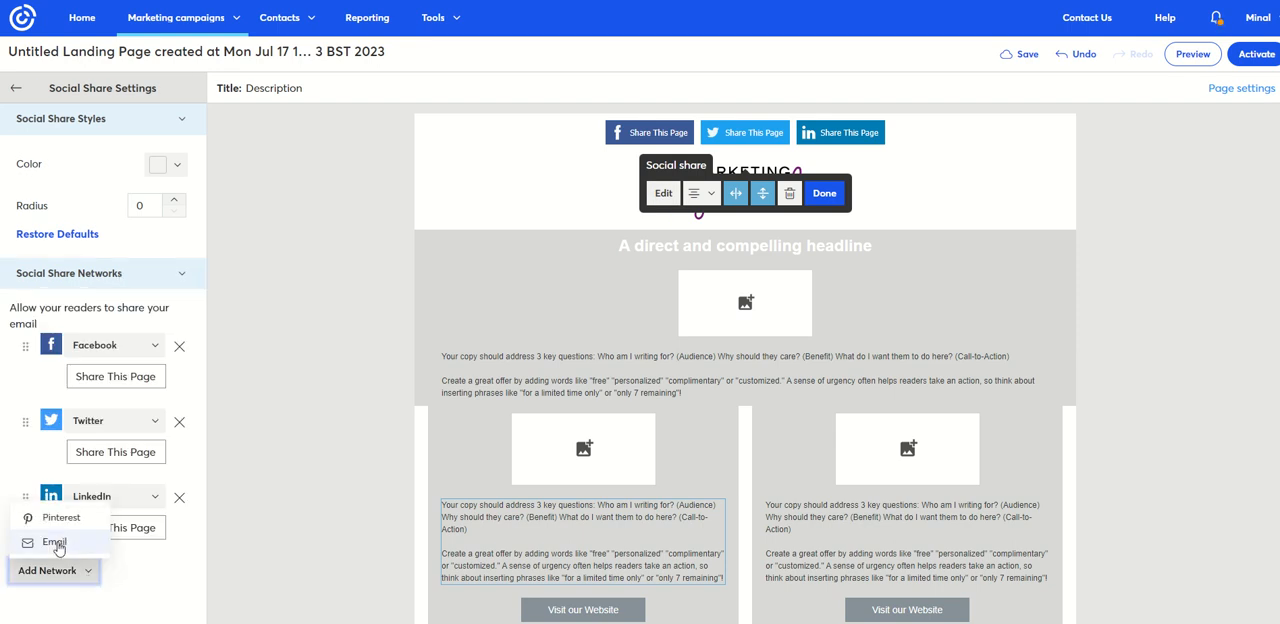
{"action": "left_click", "coordinate": [55, 540]}
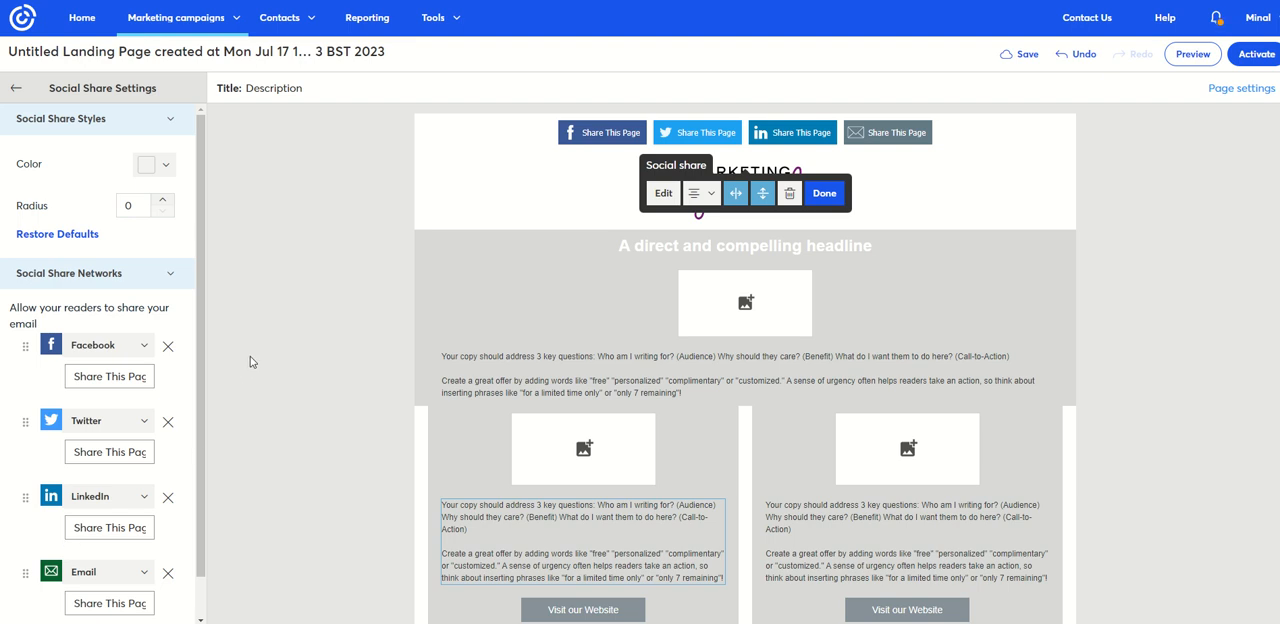
{"action": "left_click", "coordinate": [824, 193]}
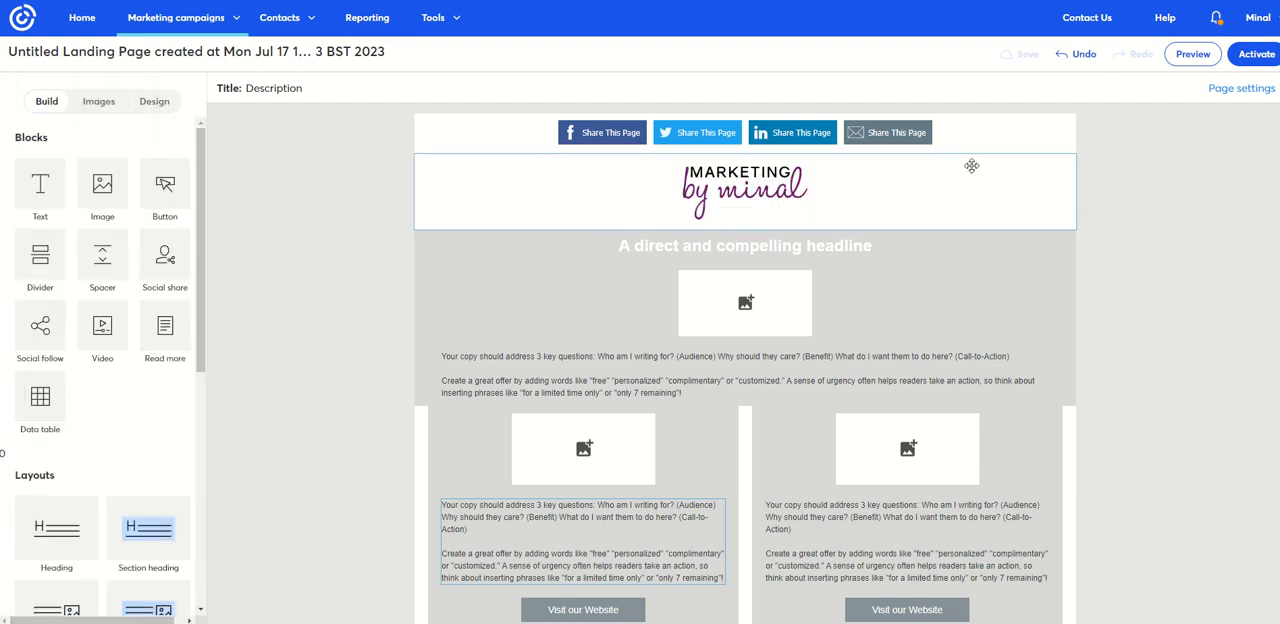
- Change the Social share buttons to the recently used purple and finish editing the block
{"action": "left_click", "coordinate": [557, 137]}
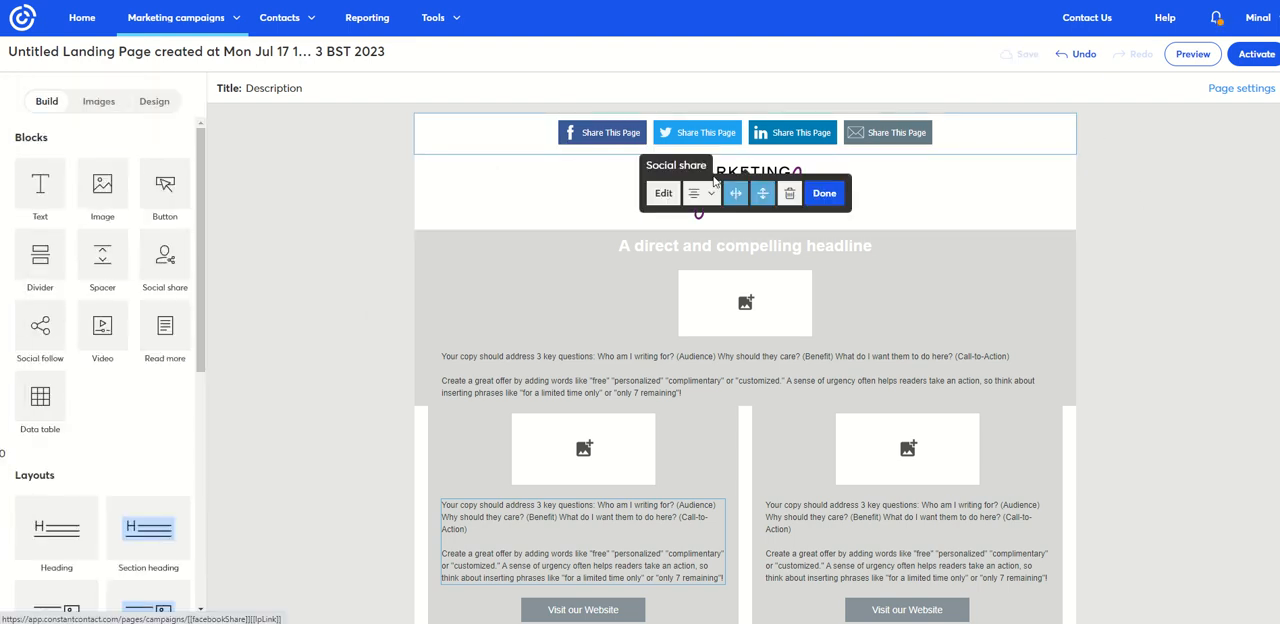
{"action": "left_click", "coordinate": [663, 193]}
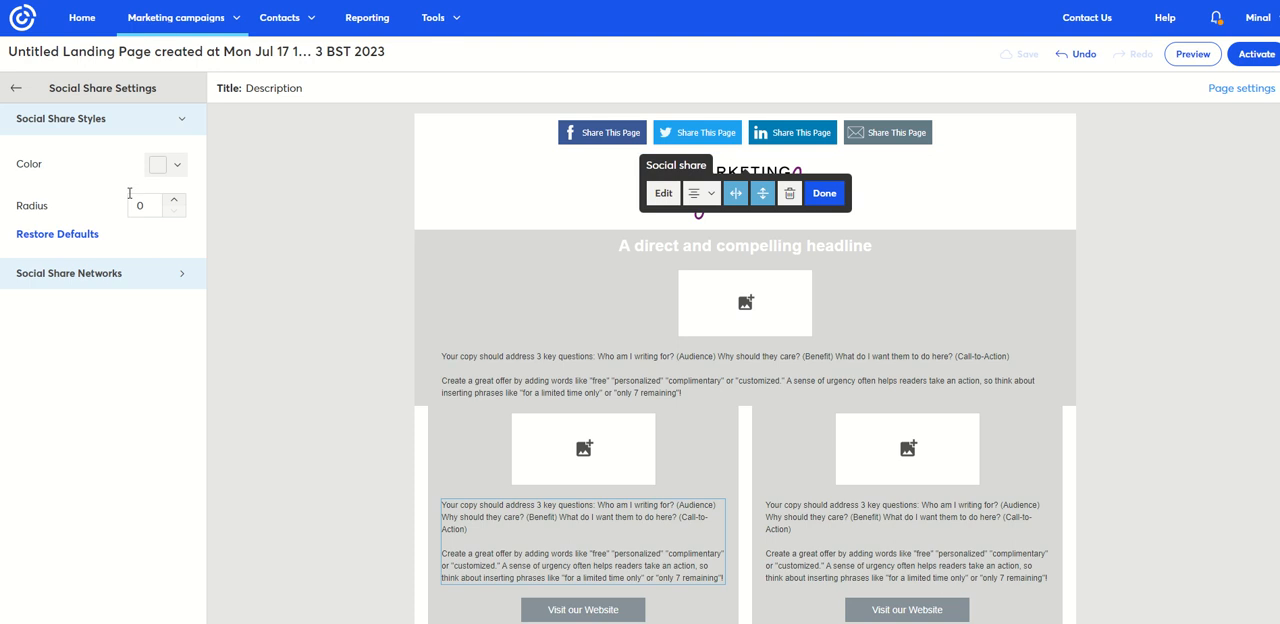
{"action": "left_click", "coordinate": [170, 170]}
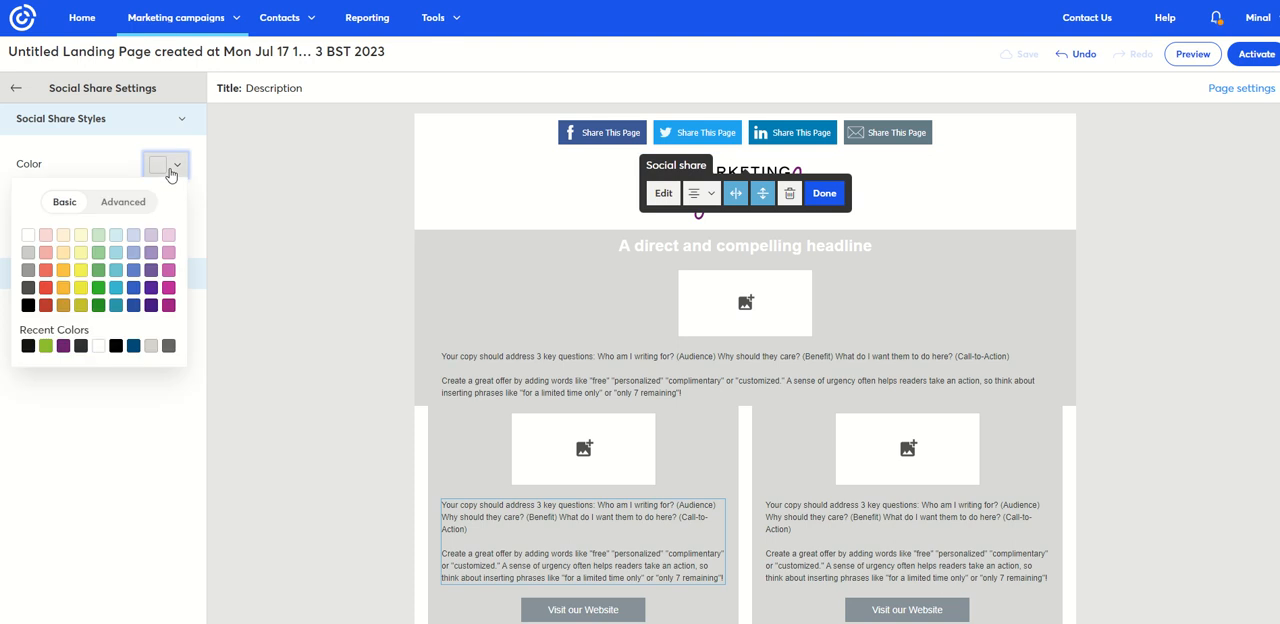
{"action": "left_click", "coordinate": [62, 346]}
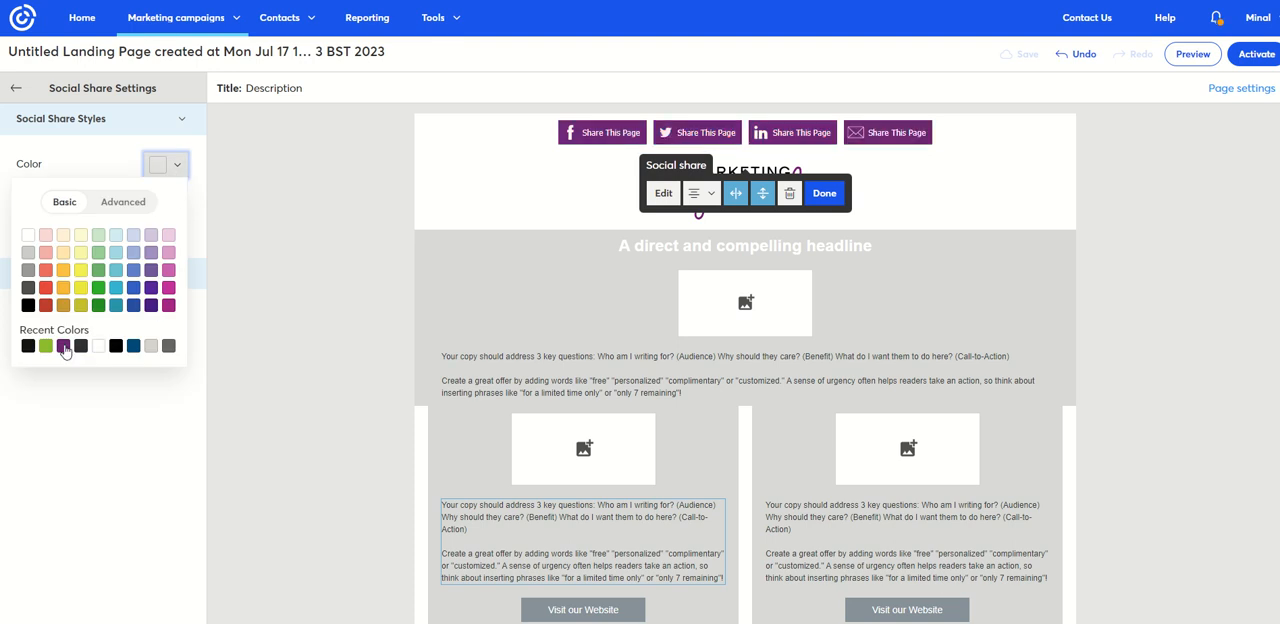
{"action": "left_click", "coordinate": [62, 346]}
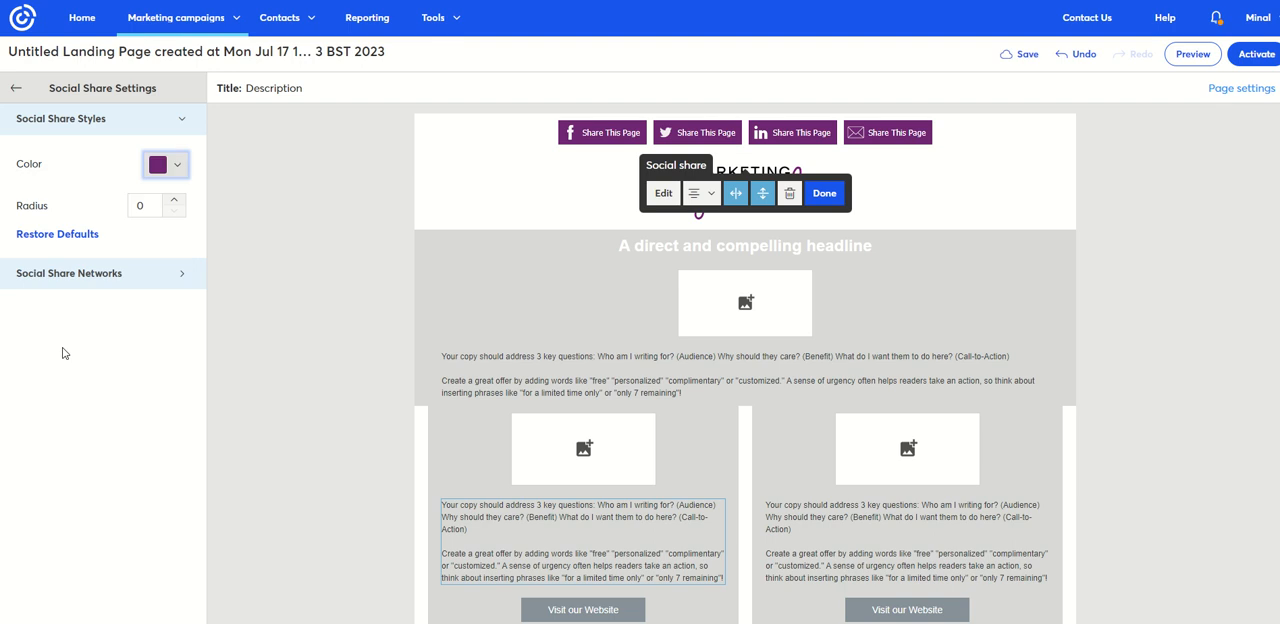
{"action": "left_click", "coordinate": [822, 194]}
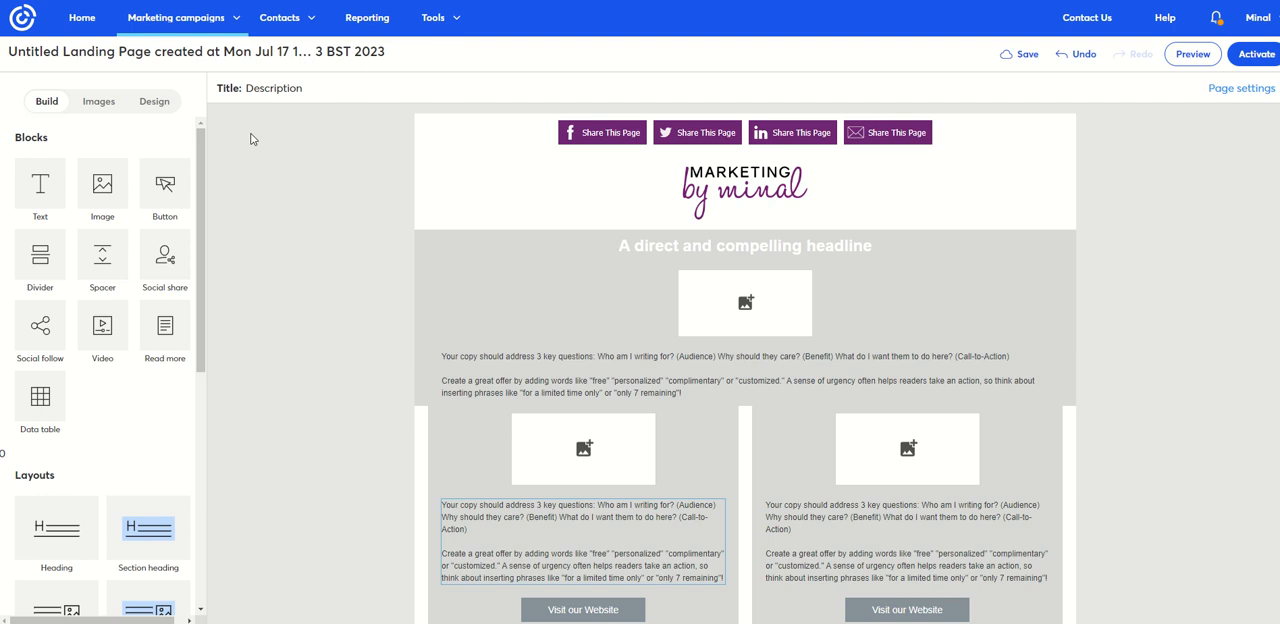
- In the page design, set the outer background to white and the outer border colour to purple
{"action": "left_click", "coordinate": [155, 102]}
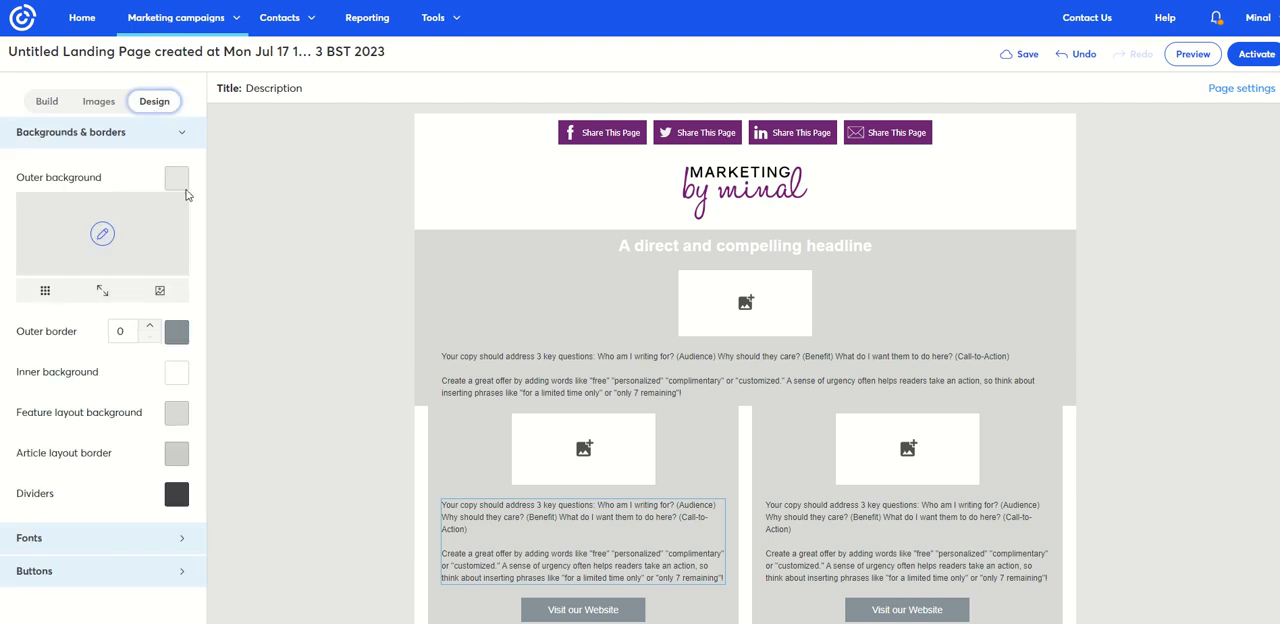
{"action": "left_click", "coordinate": [177, 180]}
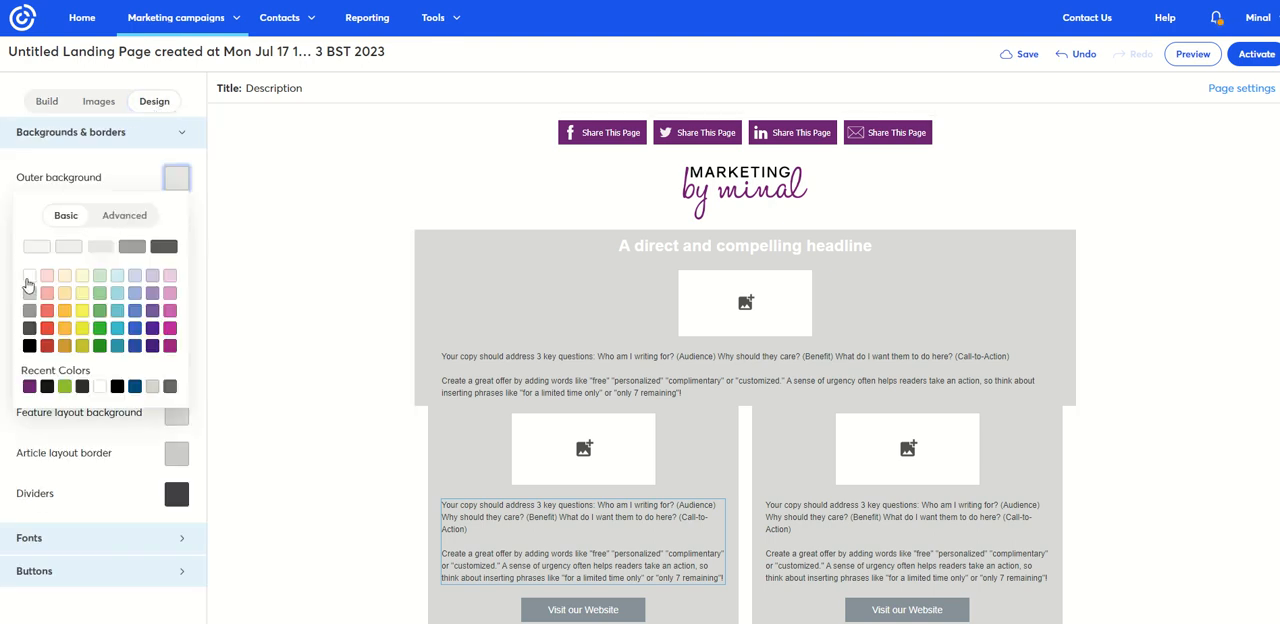
{"action": "left_click", "coordinate": [29, 277]}
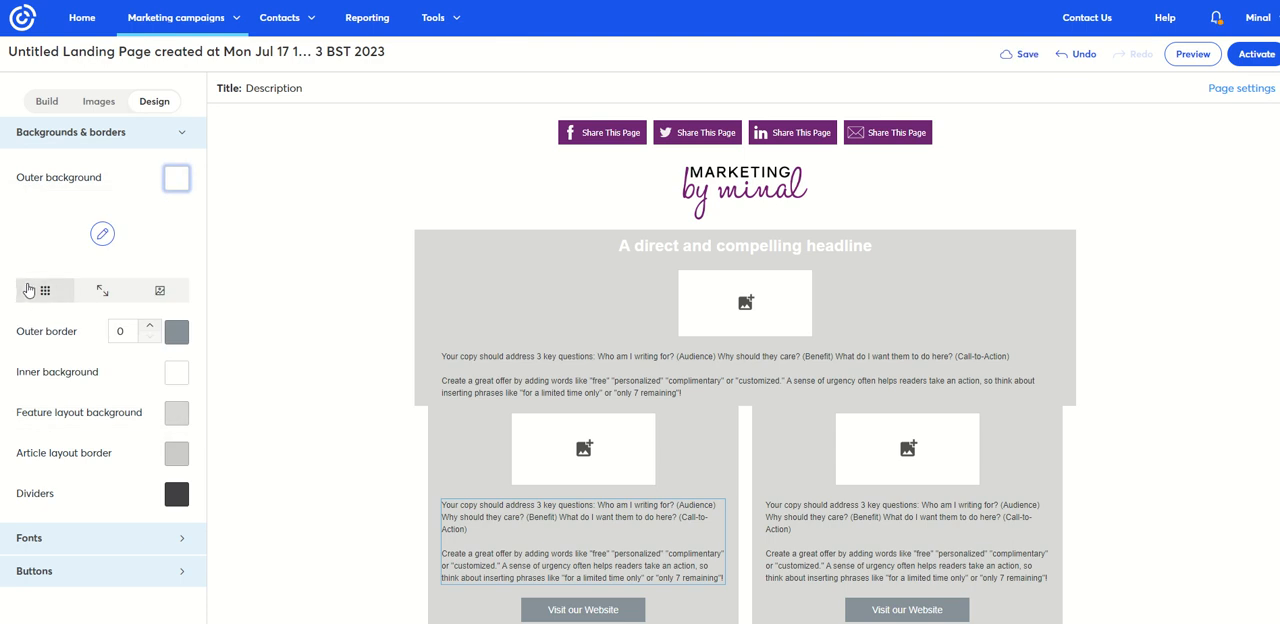
{"action": "left_click", "coordinate": [177, 333]}
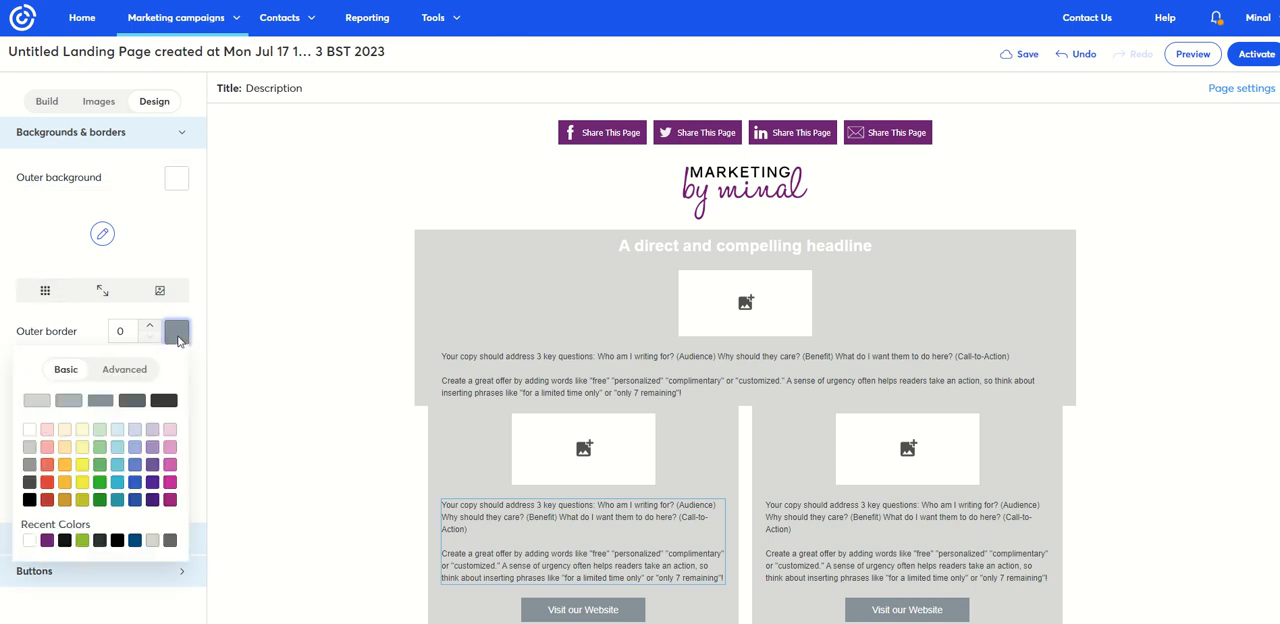
{"action": "left_click", "coordinate": [47, 543]}
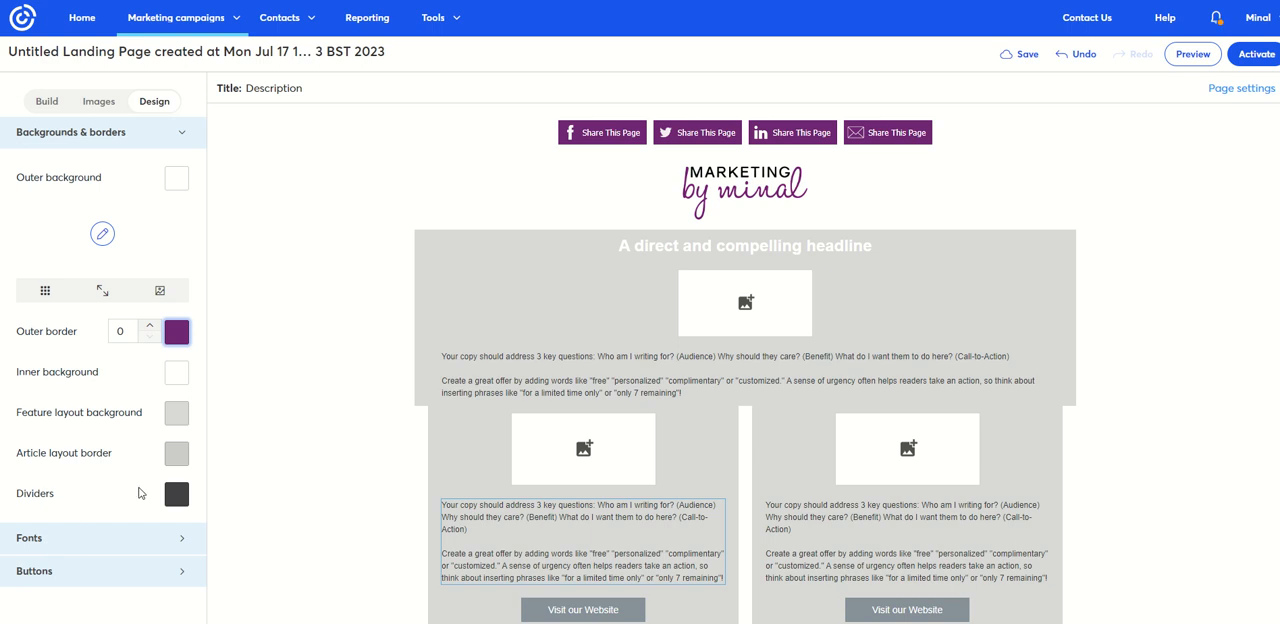
- Set the feature layout background to white and the divider colour to the recently used dark blue
{"action": "left_click", "coordinate": [183, 420]}
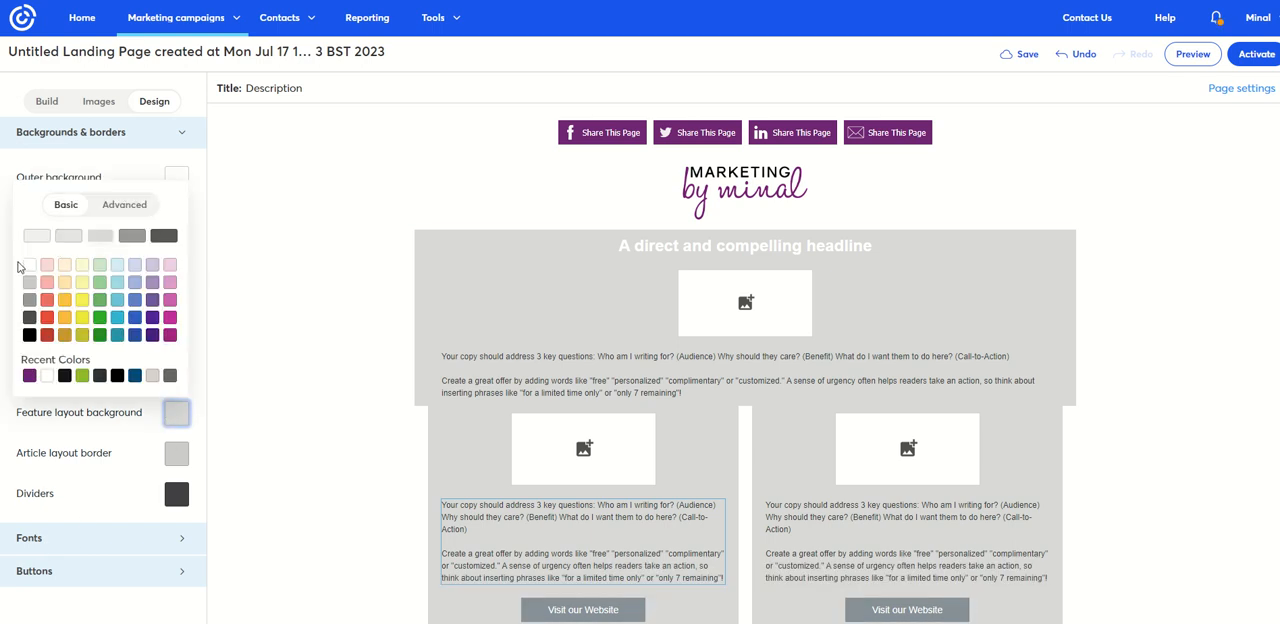
{"action": "left_click", "coordinate": [33, 268]}
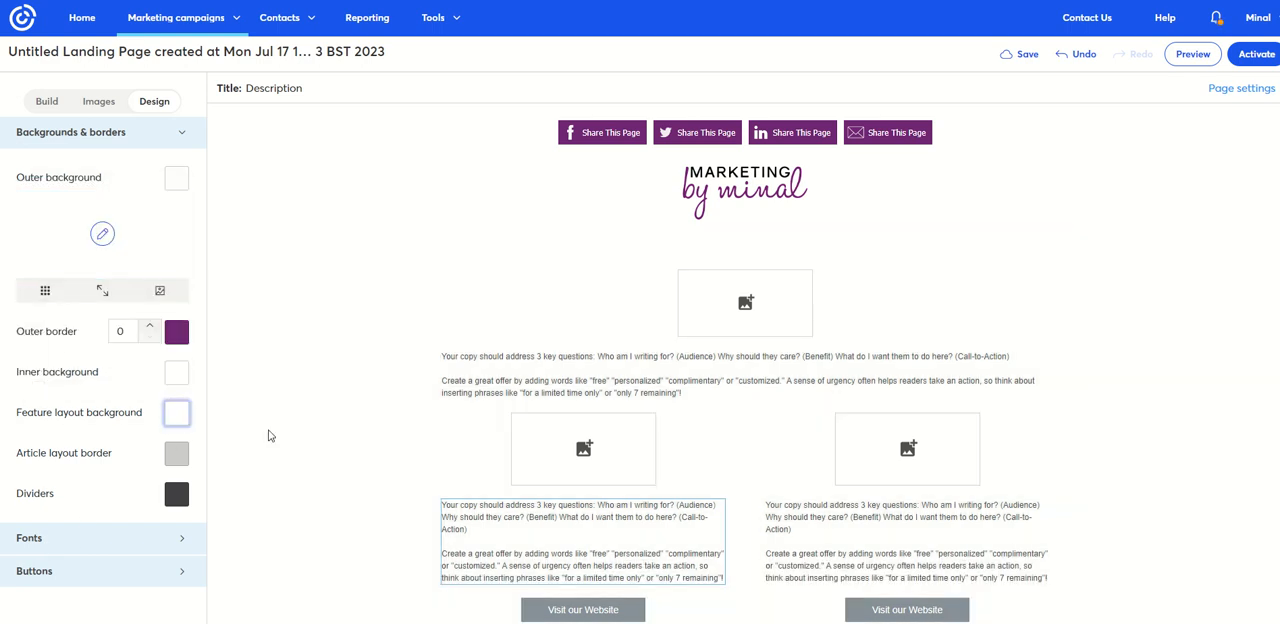
{"action": "scroll", "coordinate": [268, 436], "scroll_direction": "down", "scroll_amount": 2}
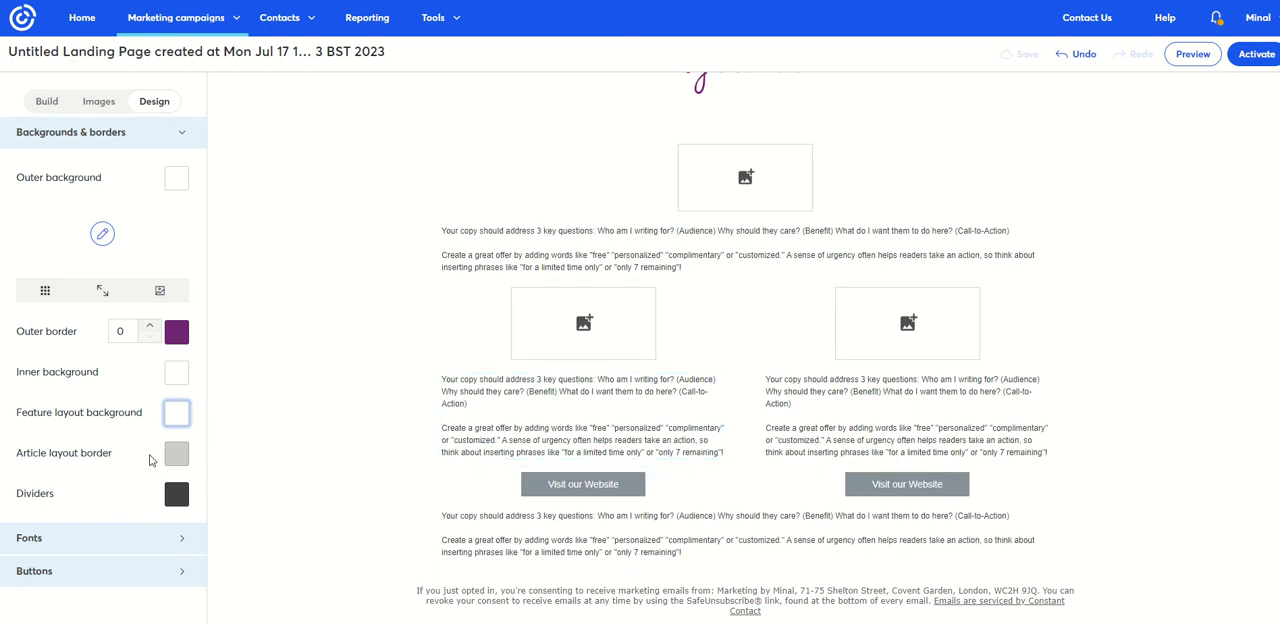
{"action": "left_click", "coordinate": [177, 497]}
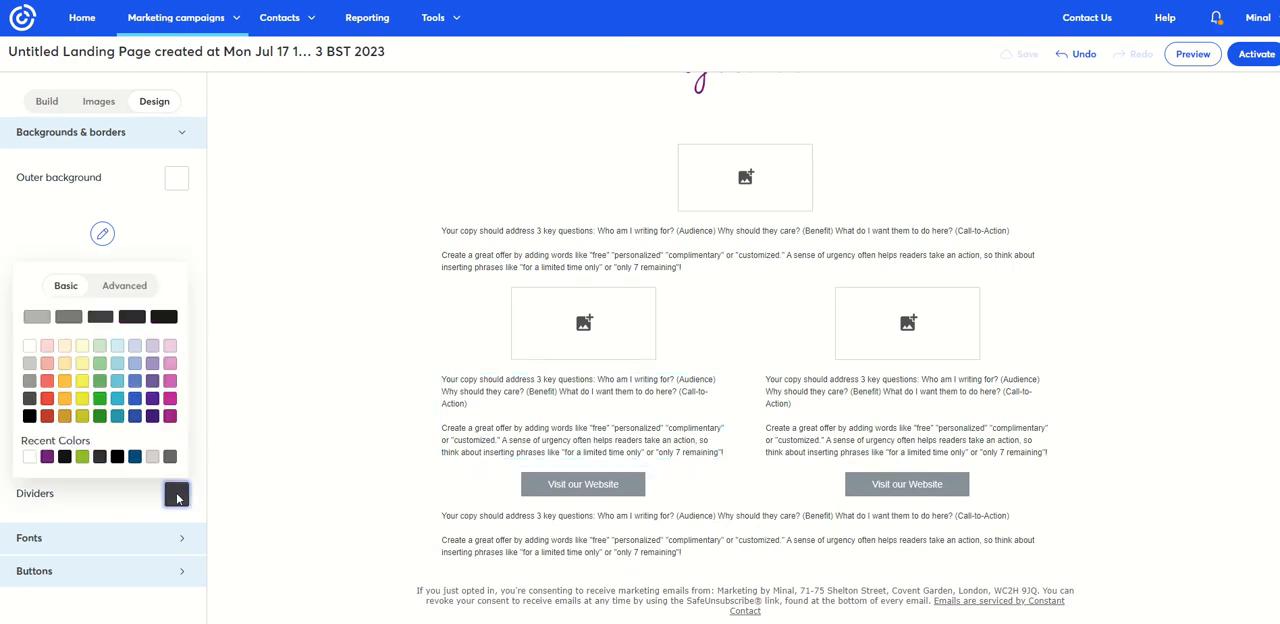
{"action": "left_click", "coordinate": [134, 458]}
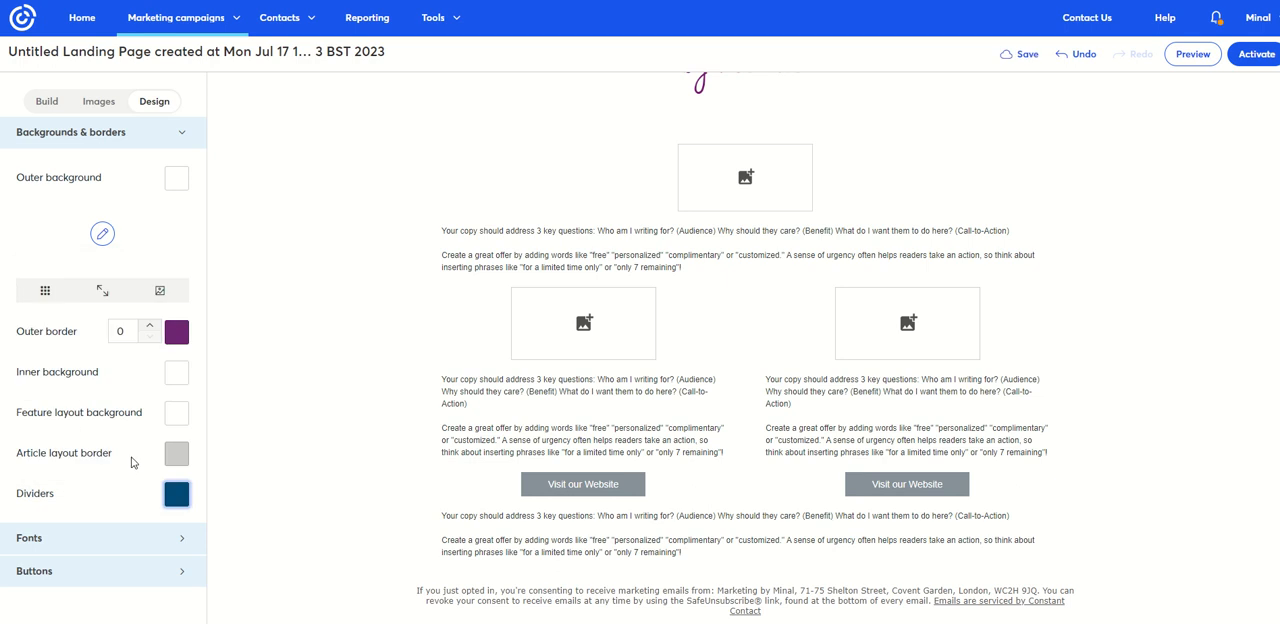
- Set the page-wide Heading font colour to the recently used purple
{"action": "left_click", "coordinate": [111, 133]}
{"action": "left_click", "coordinate": [114, 168]}
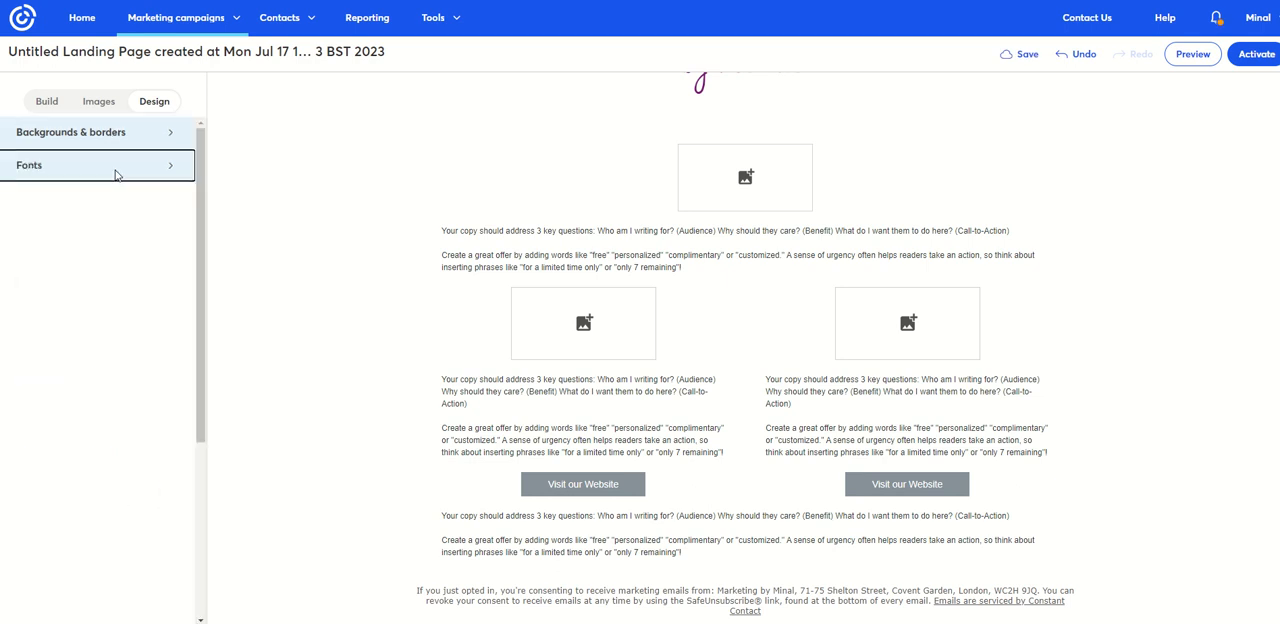
{"action": "scroll", "coordinate": [461, 197], "scroll_direction": "up", "scroll_amount": 3}
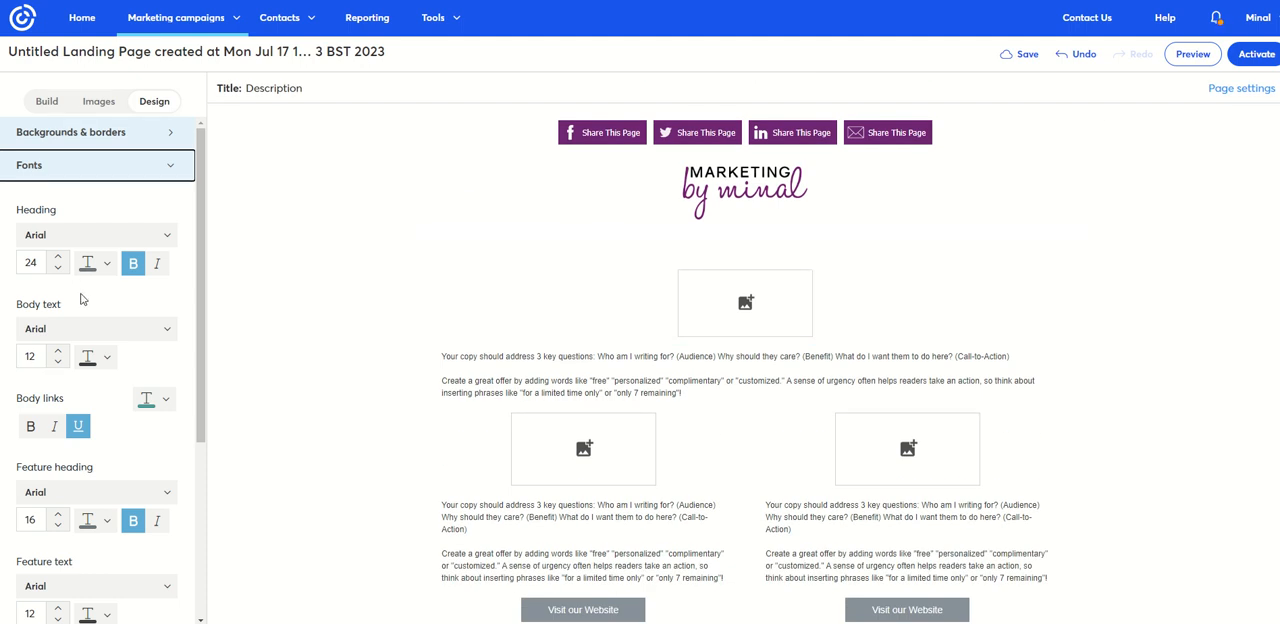
{"action": "left_click", "coordinate": [97, 266]}
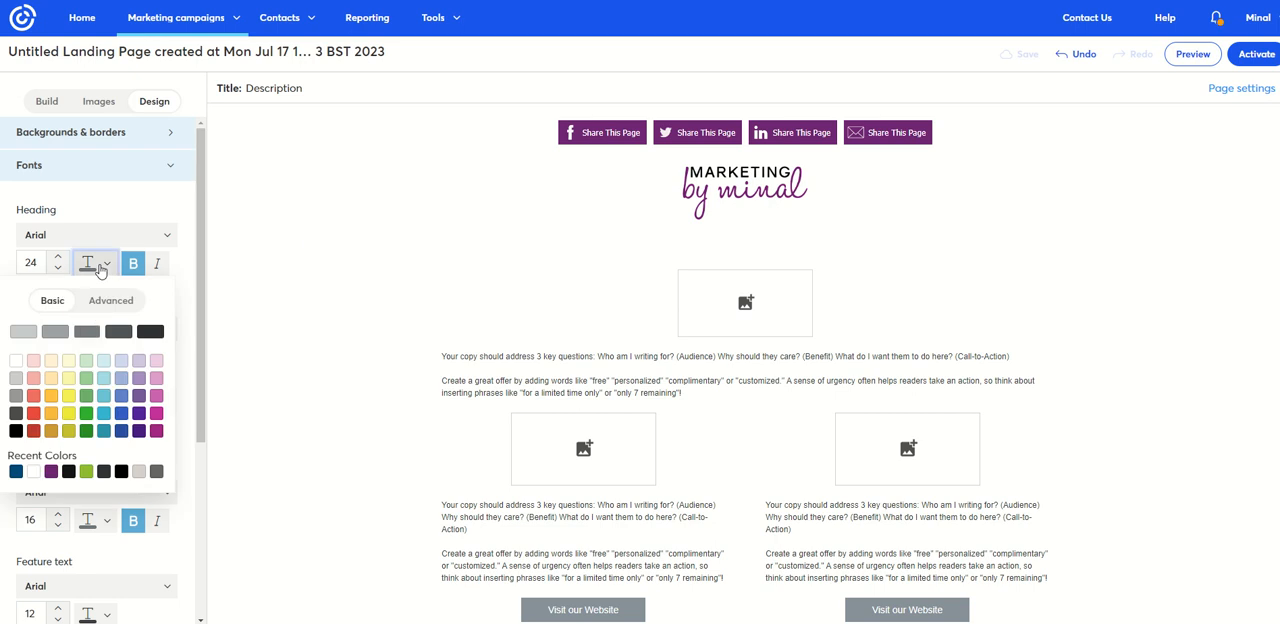
{"action": "left_click", "coordinate": [51, 471]}
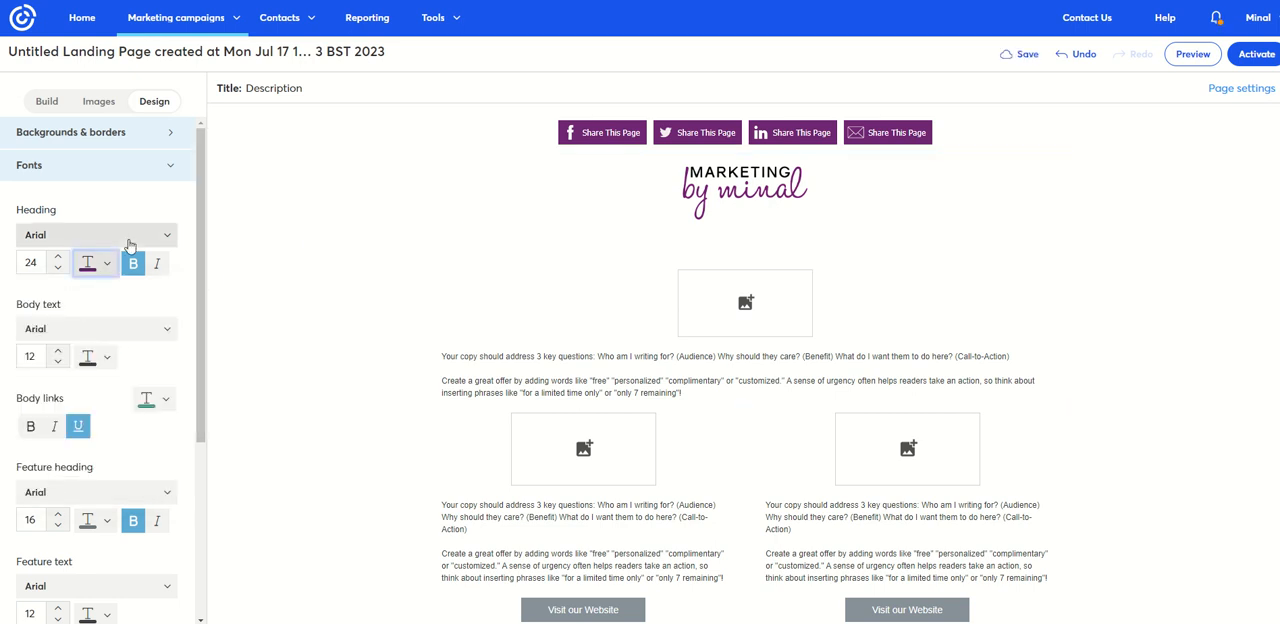
{"action": "left_click", "coordinate": [156, 493]}
{"action": "left_click", "coordinate": [157, 495]}
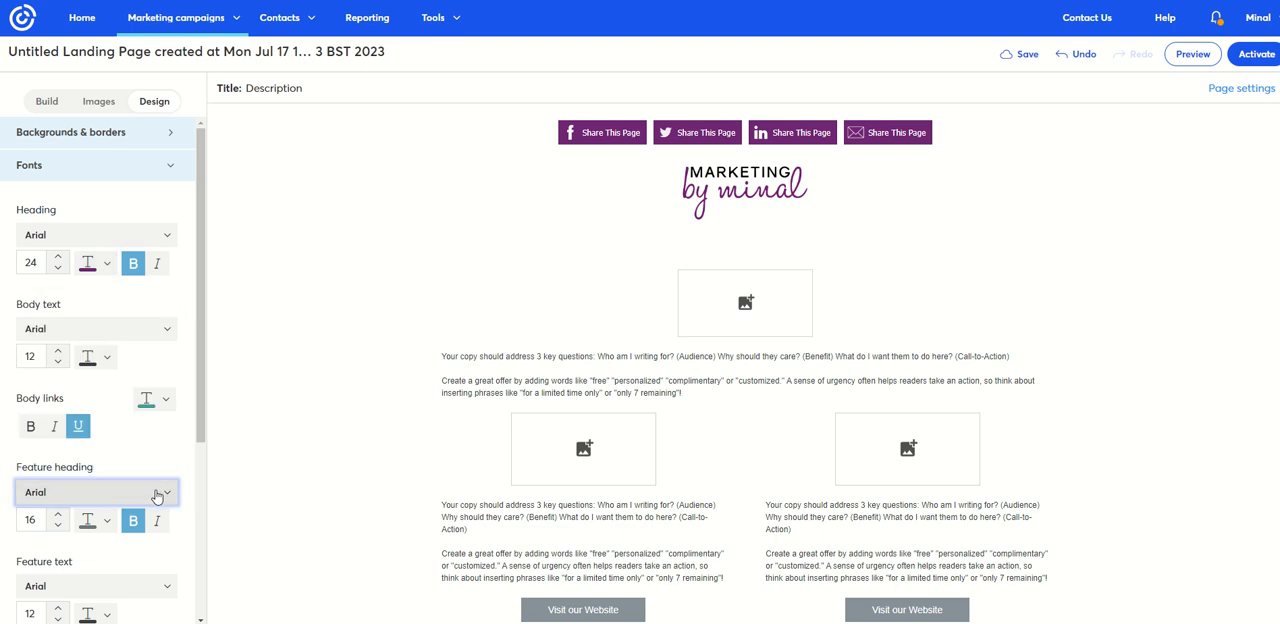
{"action": "scroll", "coordinate": [180, 515], "scroll_direction": "down", "scroll_amount": 5}
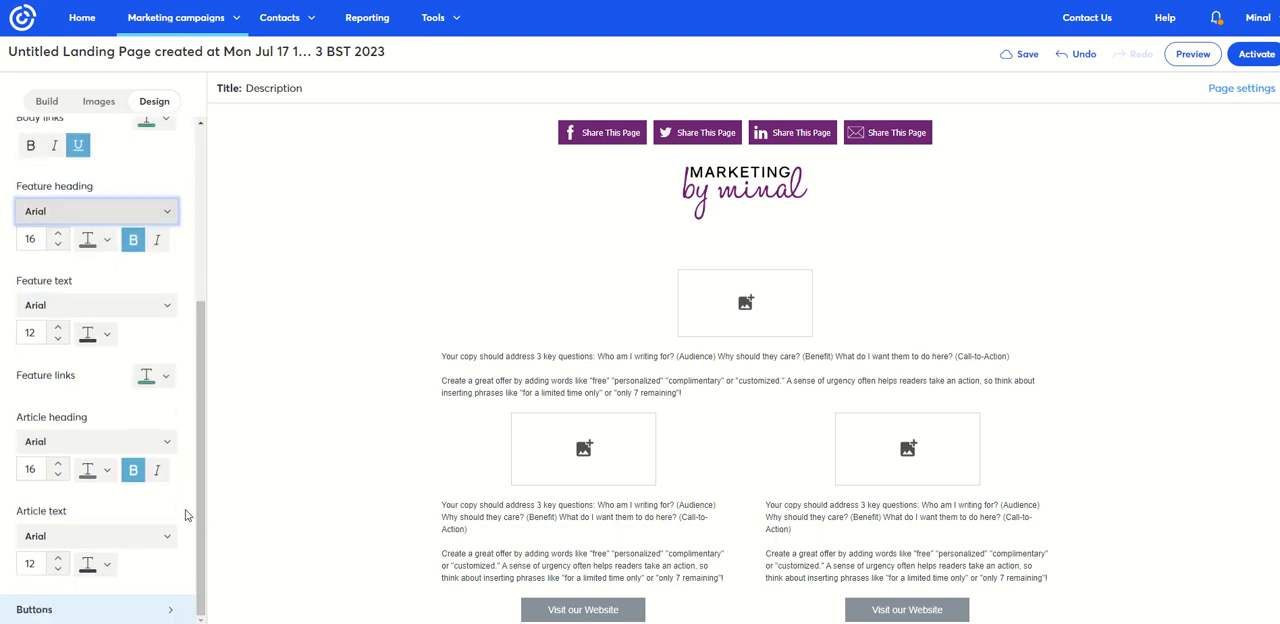
{"action": "scroll", "coordinate": [185, 515], "scroll_direction": "up", "scroll_amount": 5}
- Recolour the "A direct and compelling headline" text below the logo to purple
{"action": "left_click", "coordinate": [631, 256]}
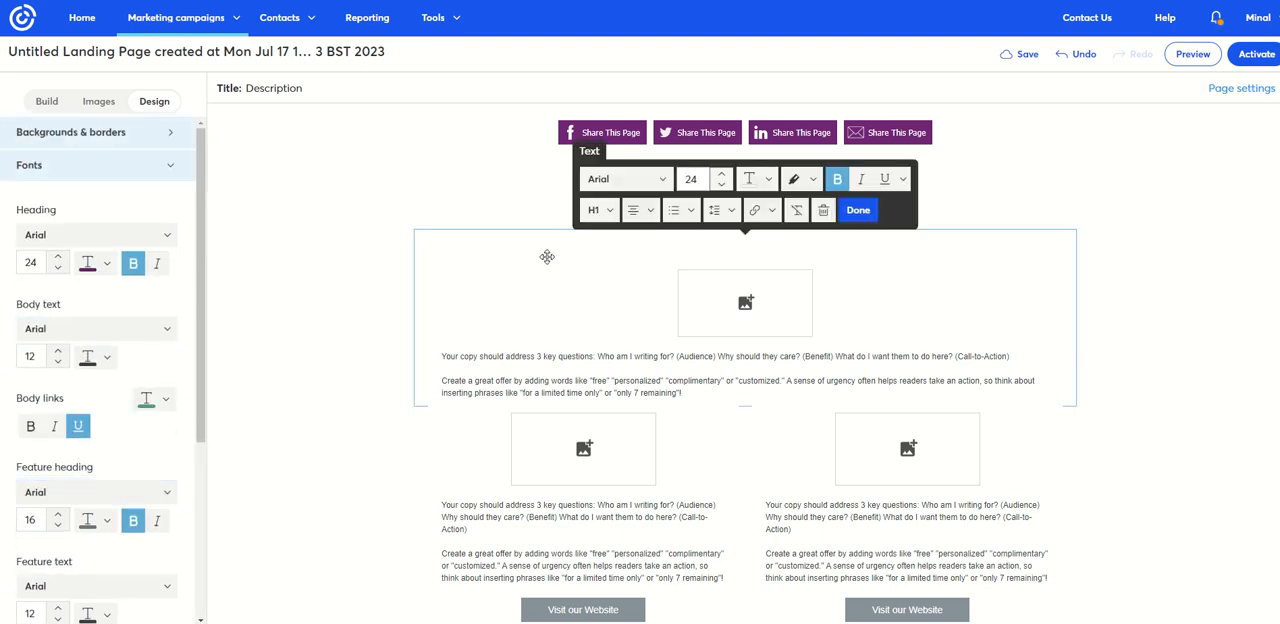
{"action": "left_click_drag", "start_coordinate": [545, 248], "coordinate": [939, 235]}
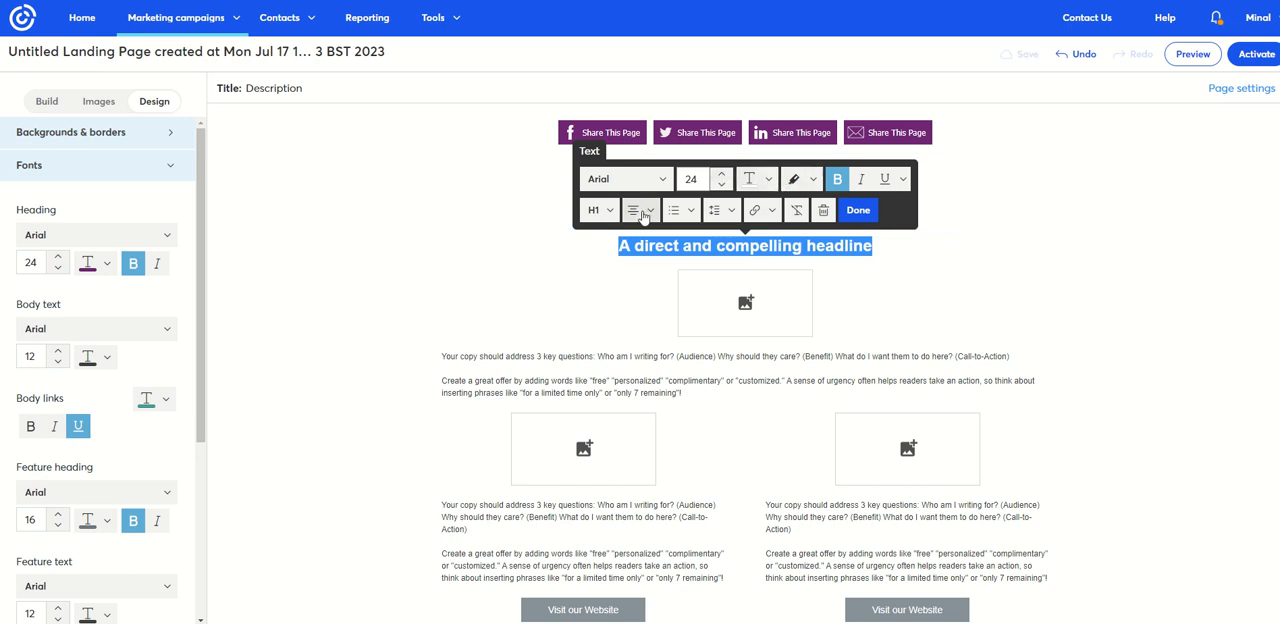
{"action": "left_click", "coordinate": [760, 180]}
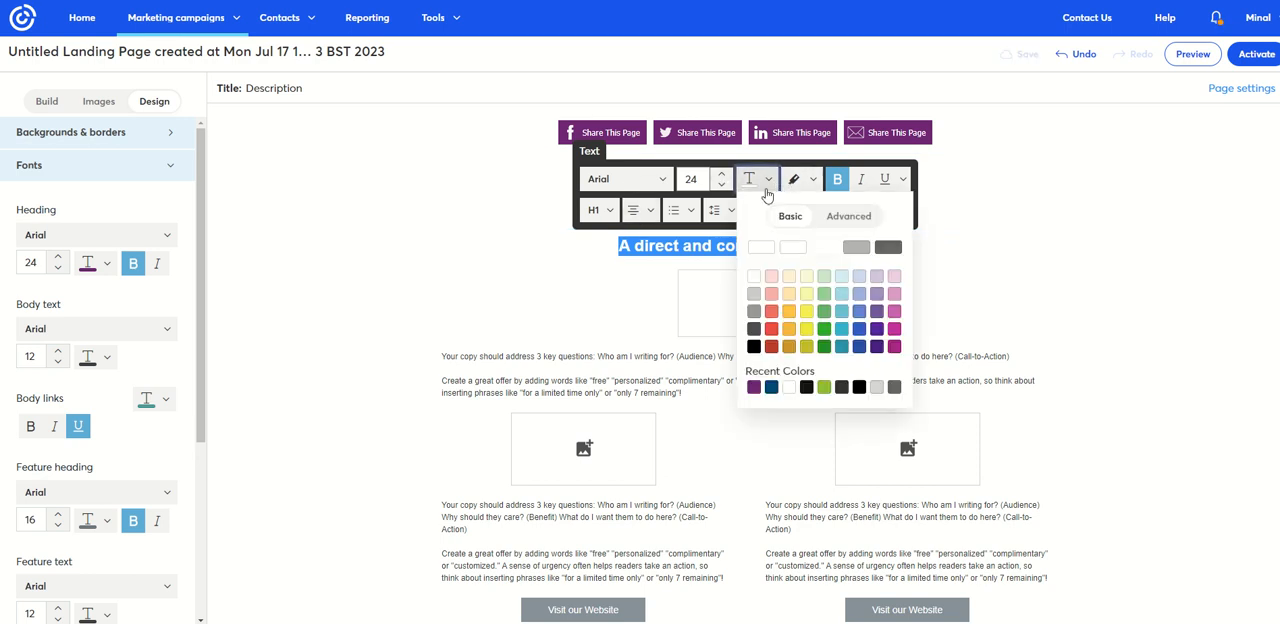
{"action": "left_click", "coordinate": [755, 387]}
{"action": "left_click", "coordinate": [335, 231]}
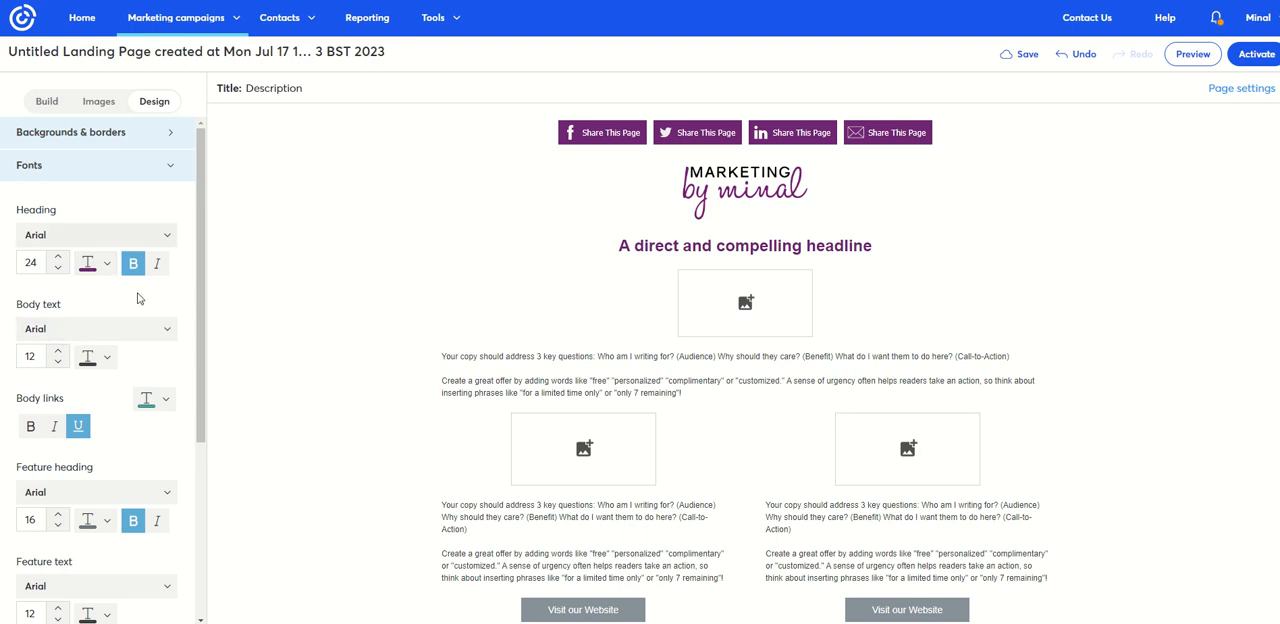
- Set the page-wide body links to the recently used green and make them bold
{"action": "left_click", "coordinate": [148, 404]}
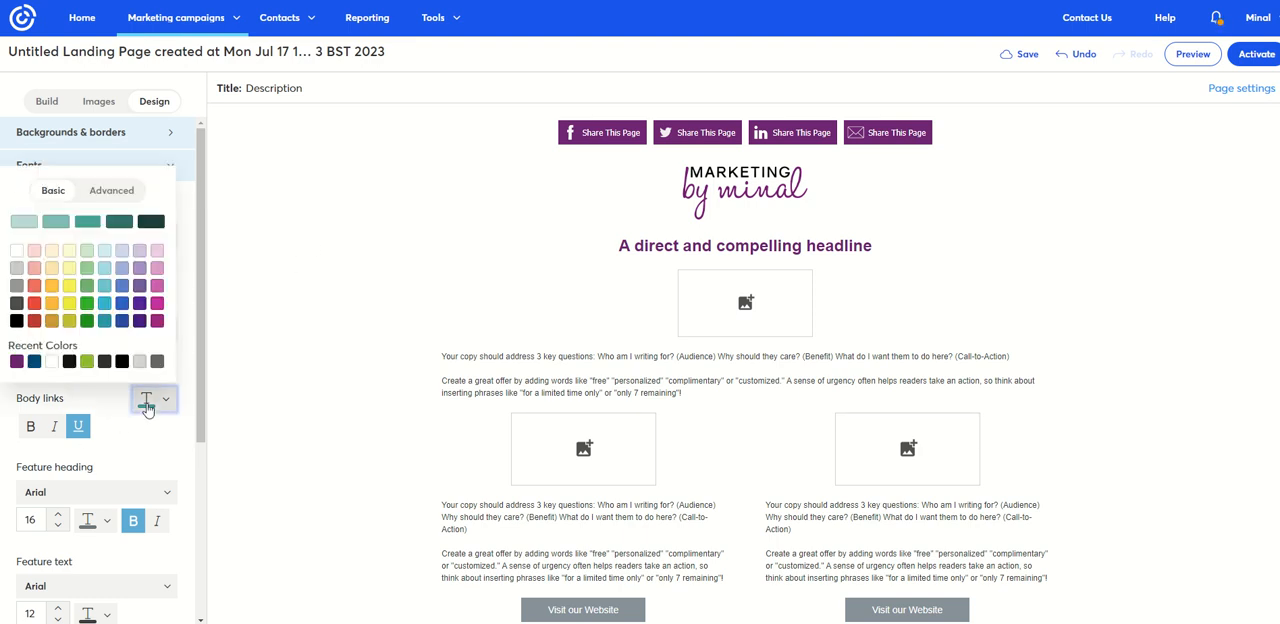
{"action": "left_click", "coordinate": [88, 363]}
{"action": "left_click", "coordinate": [30, 426]}
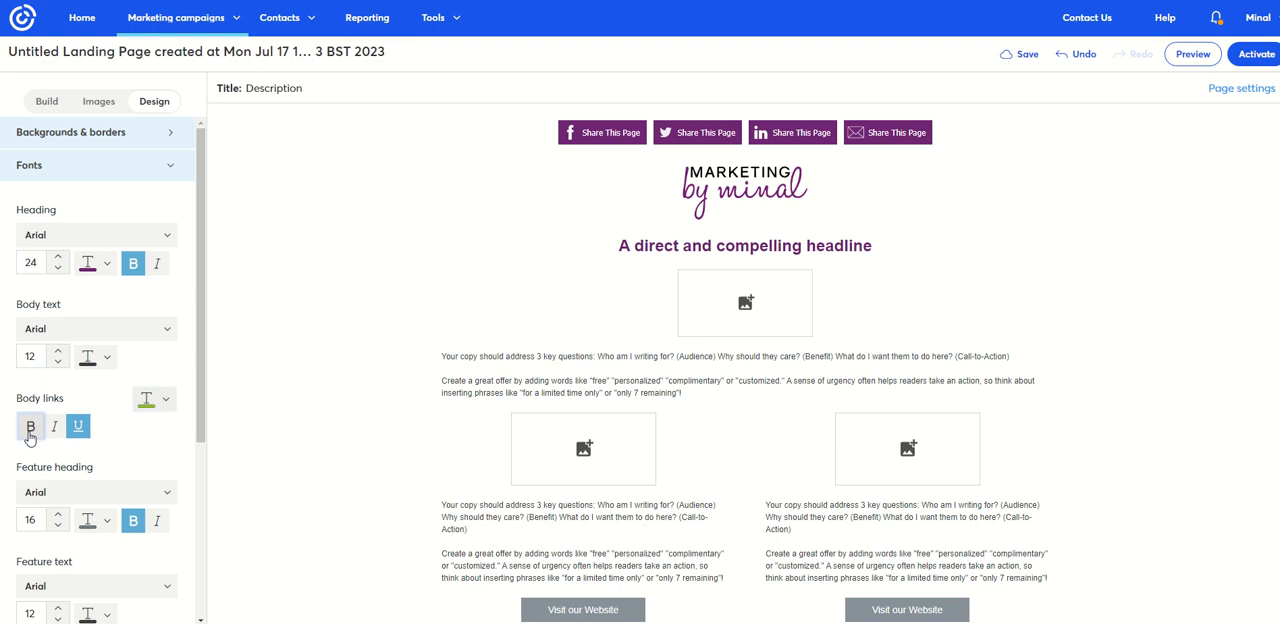
{"action": "scroll", "coordinate": [152, 362], "scroll_direction": "down", "scroll_amount": 5}
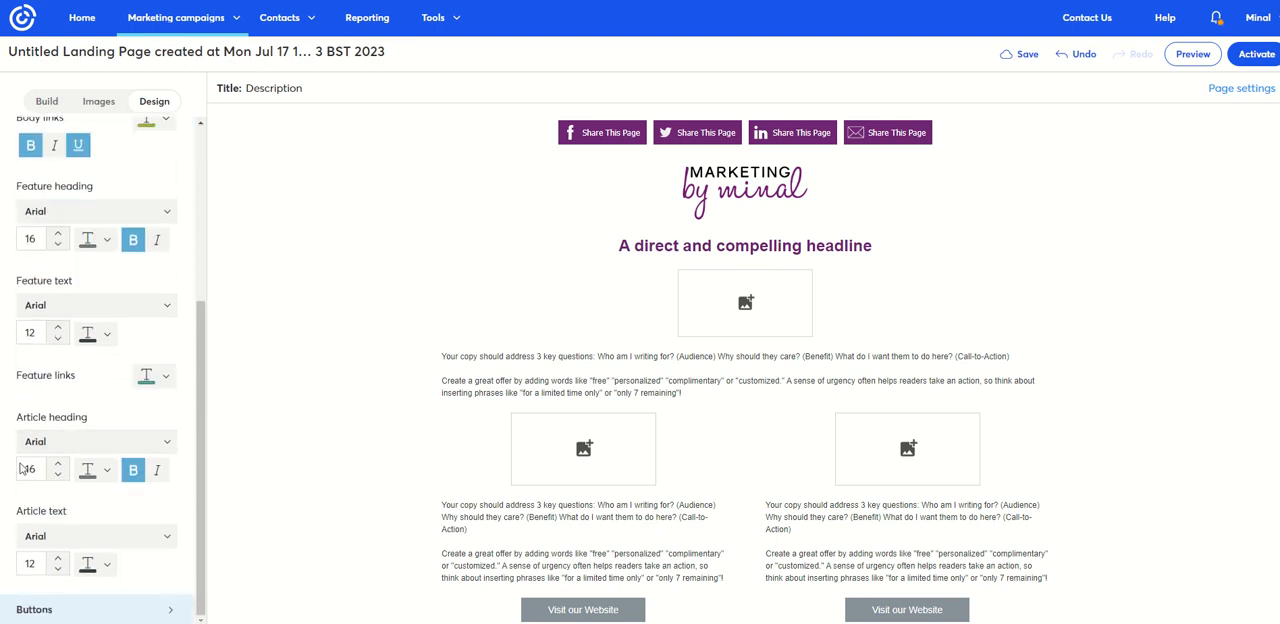
{"action": "scroll", "coordinate": [98, 446], "scroll_direction": "up", "scroll_amount": 5}
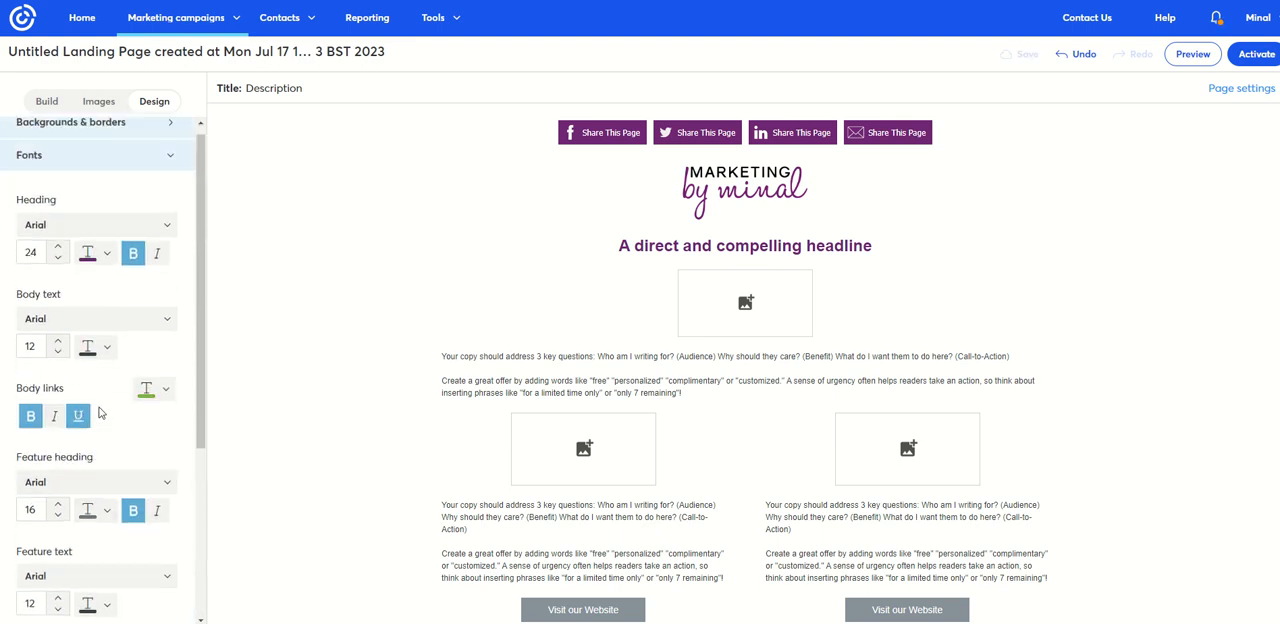
- Set the page-wide button text to the Roboto font at size 16
{"action": "left_click", "coordinate": [138, 176]}
{"action": "left_click", "coordinate": [134, 204]}
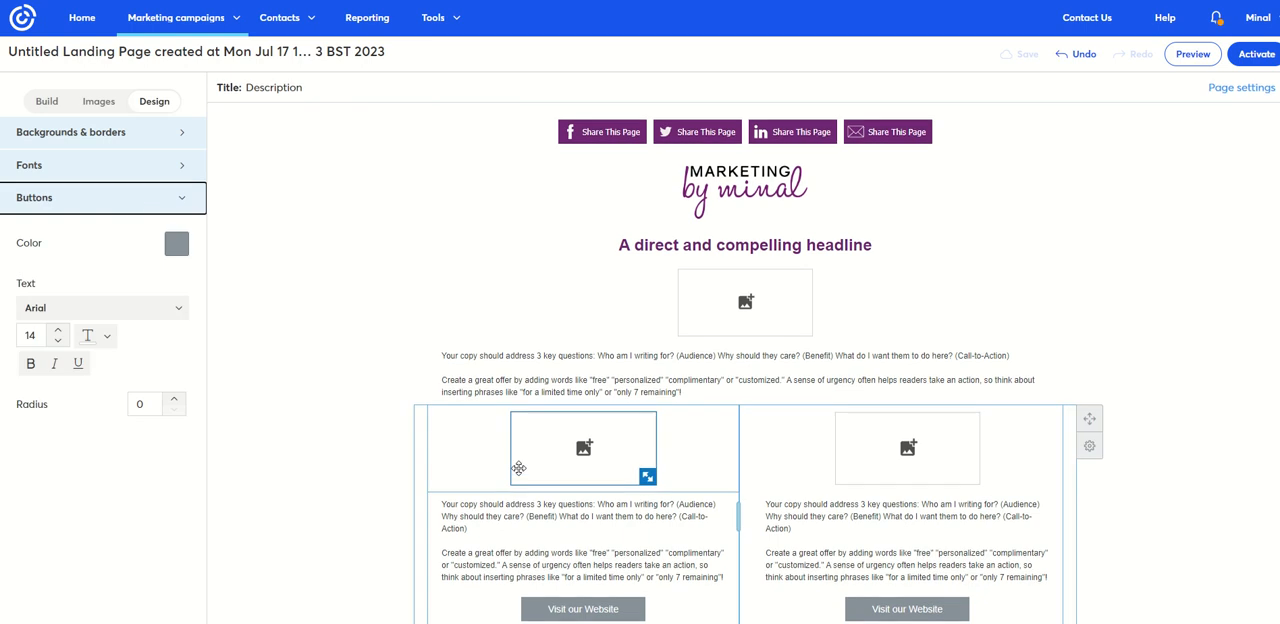
{"action": "scroll", "coordinate": [311, 504], "scroll_direction": "down", "scroll_amount": 2}
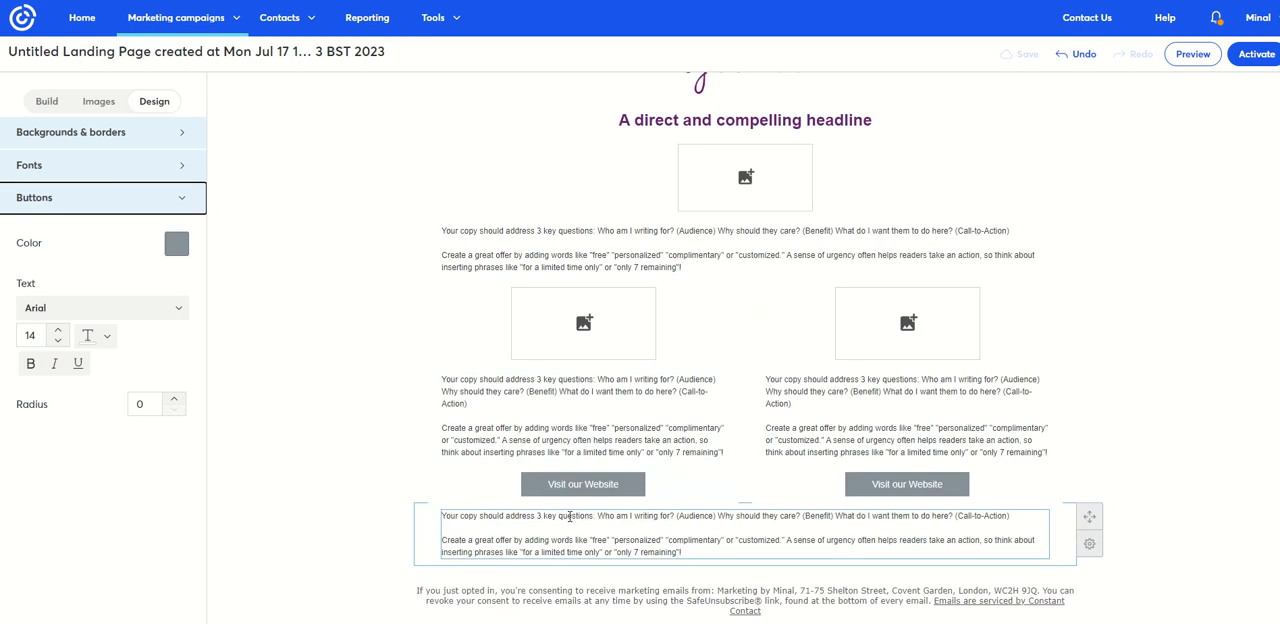
{"action": "left_click", "coordinate": [160, 312]}
{"action": "scroll", "coordinate": [110, 400], "scroll_direction": "down", "scroll_amount": 5}
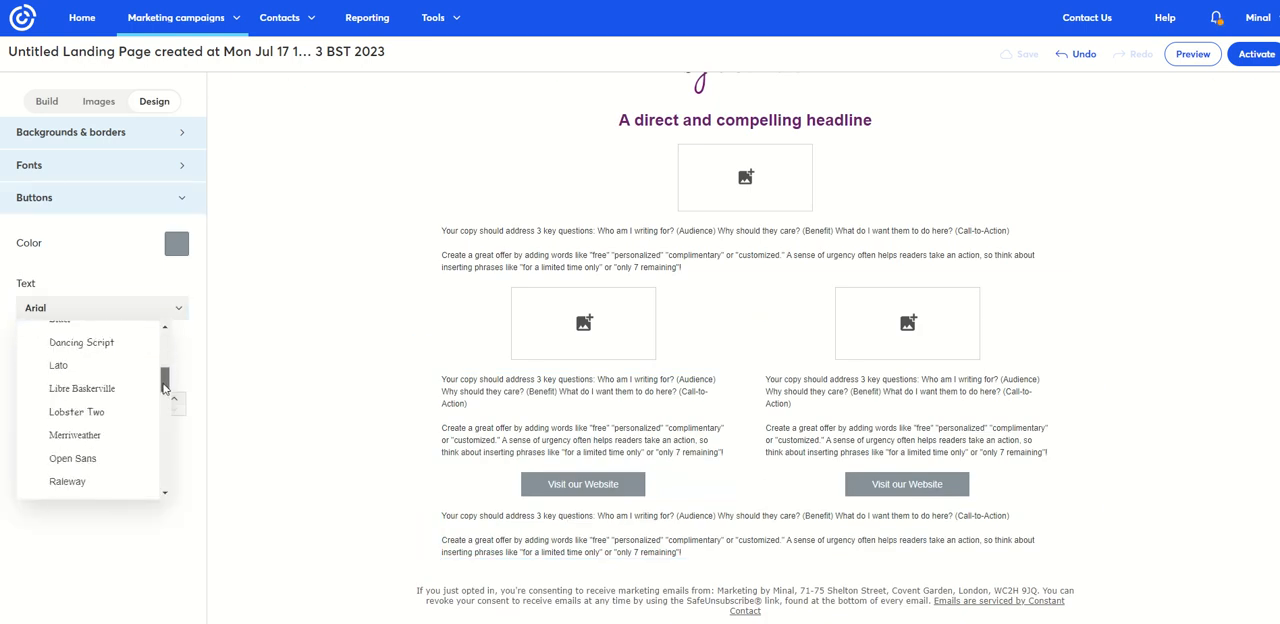
{"action": "left_click", "coordinate": [70, 435]}
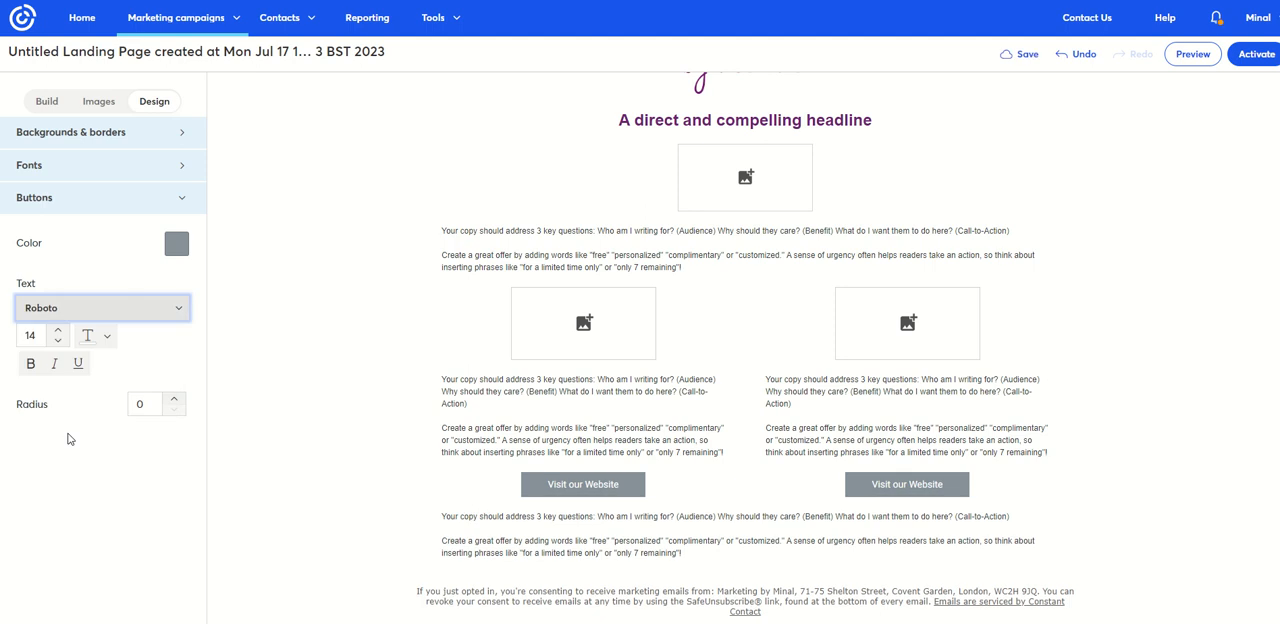
{"action": "left_click", "coordinate": [56, 336]}
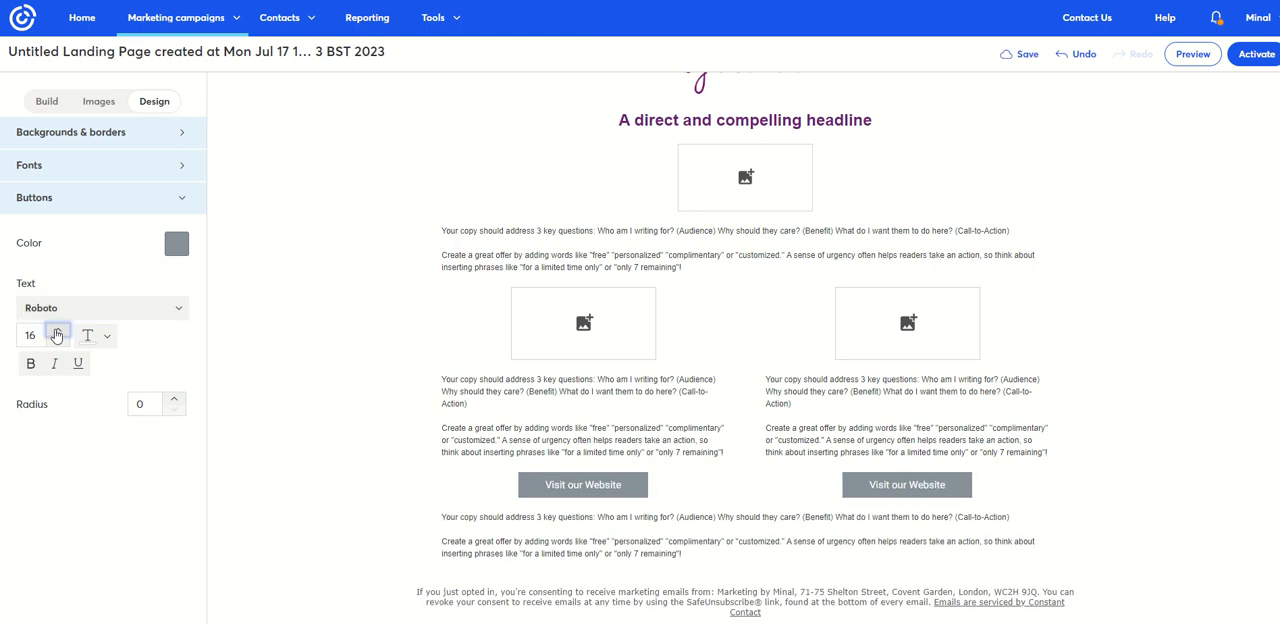
- Make the page-wide button text bold and set the button colour to the recently used green
{"action": "left_click", "coordinate": [30, 366]}
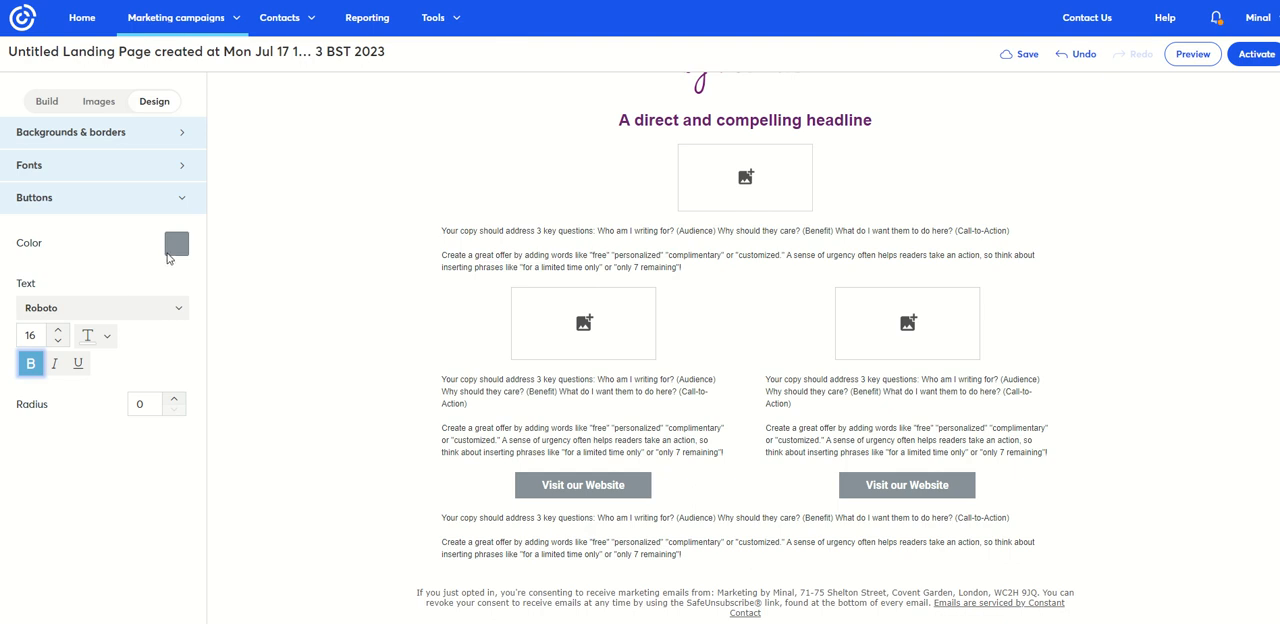
{"action": "left_click", "coordinate": [171, 250]}
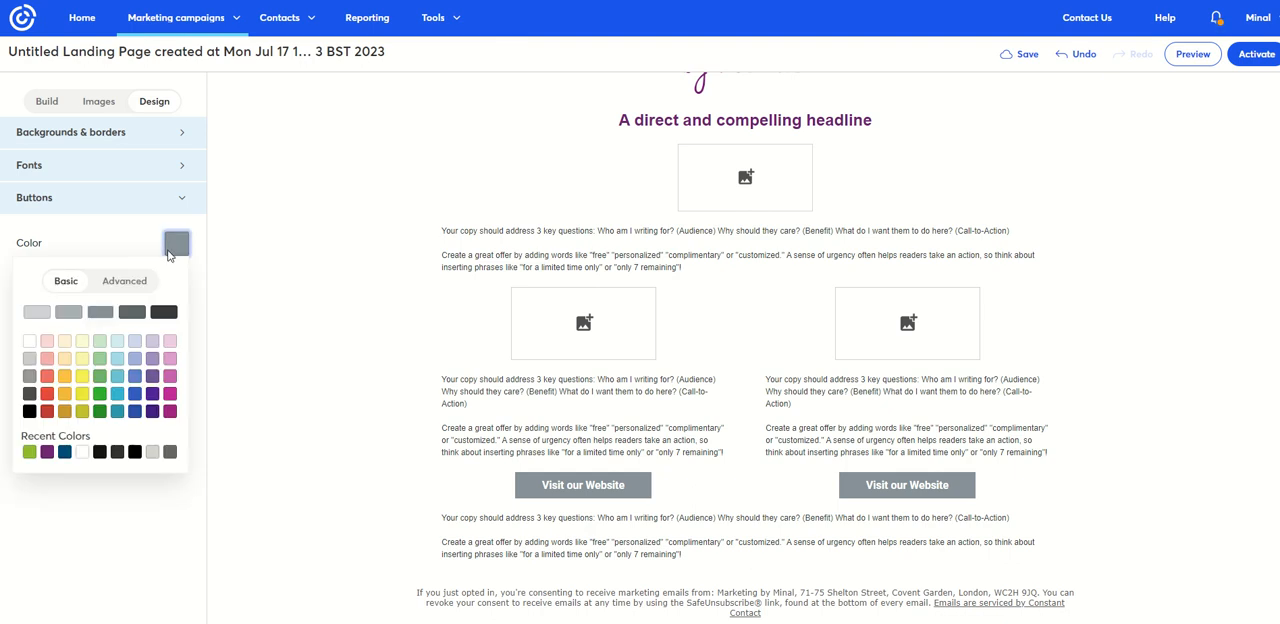
{"action": "left_click", "coordinate": [30, 453]}
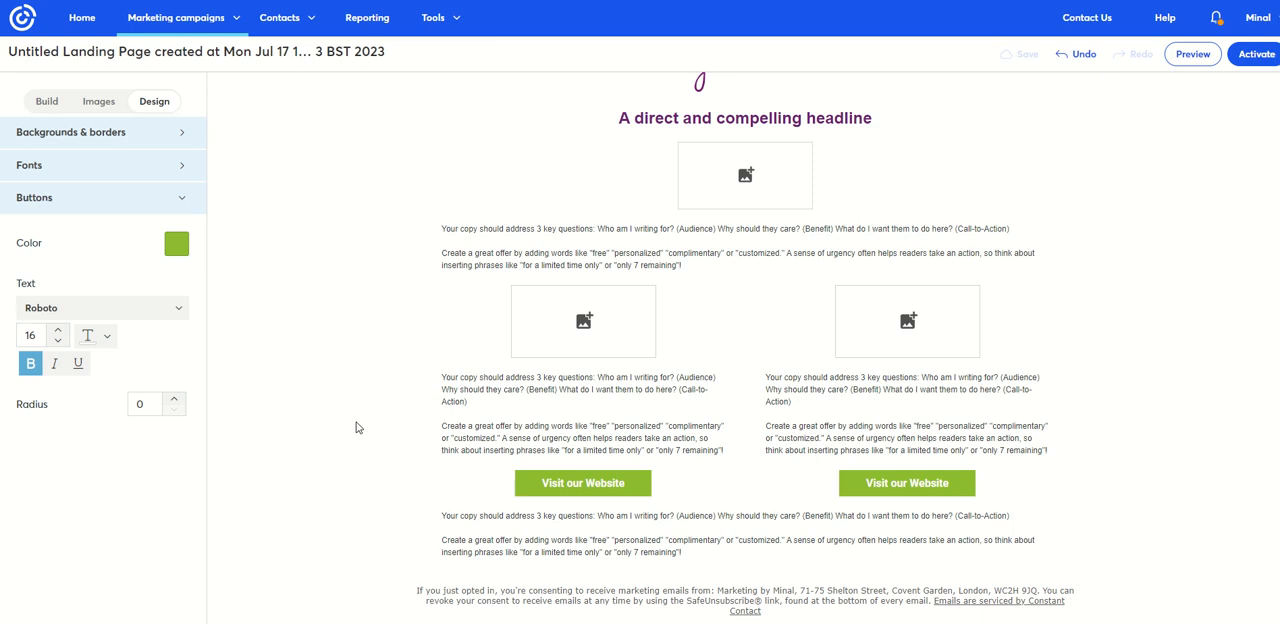
- Enter "Exclusive marketing tips" as the landing page title in the page settings
{"action": "scroll", "coordinate": [279, 333], "scroll_direction": "up", "scroll_amount": 2}
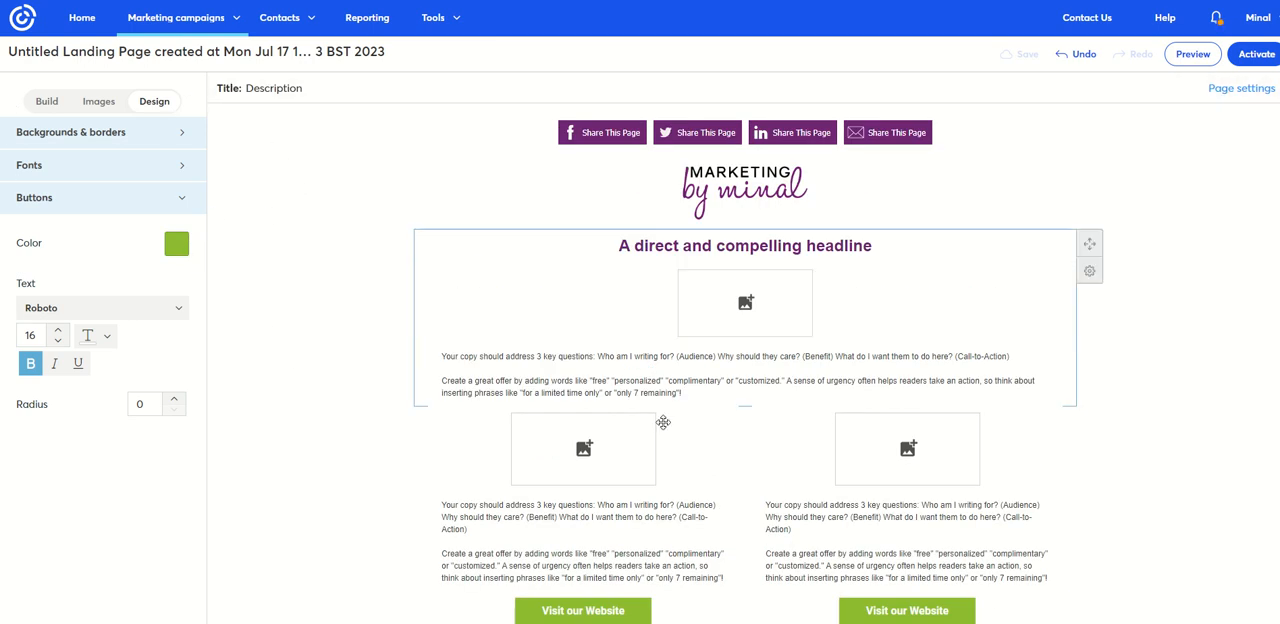
{"action": "left_click", "coordinate": [283, 92]}
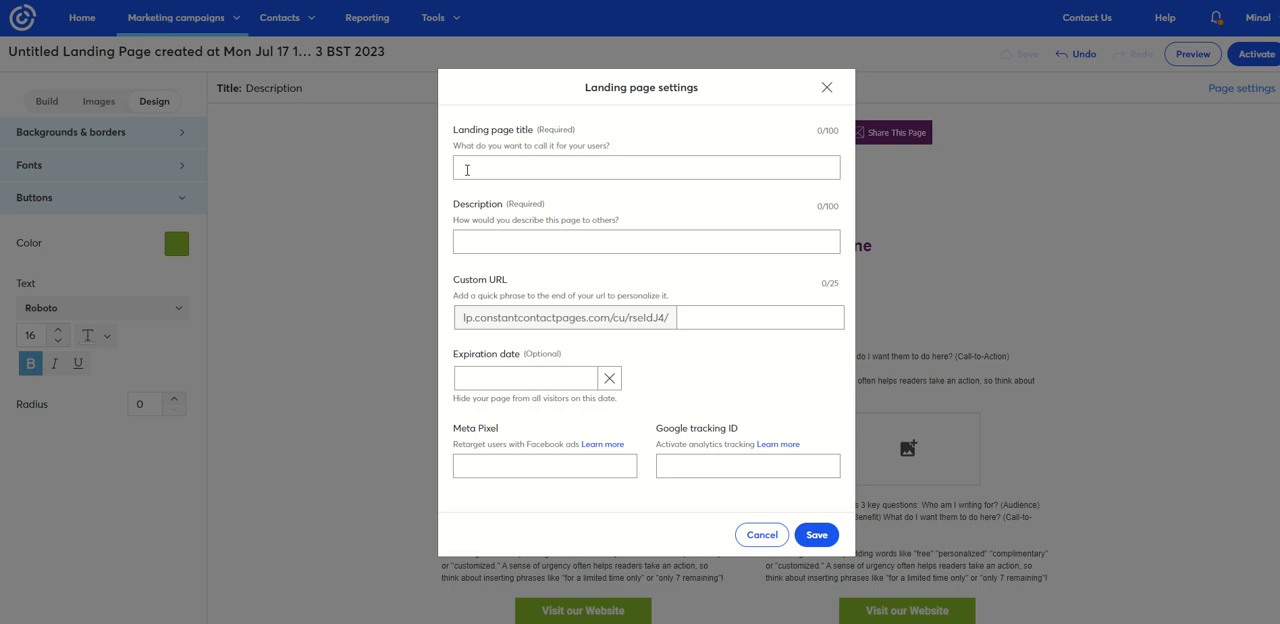
{"action": "left_click", "coordinate": [487, 163]}
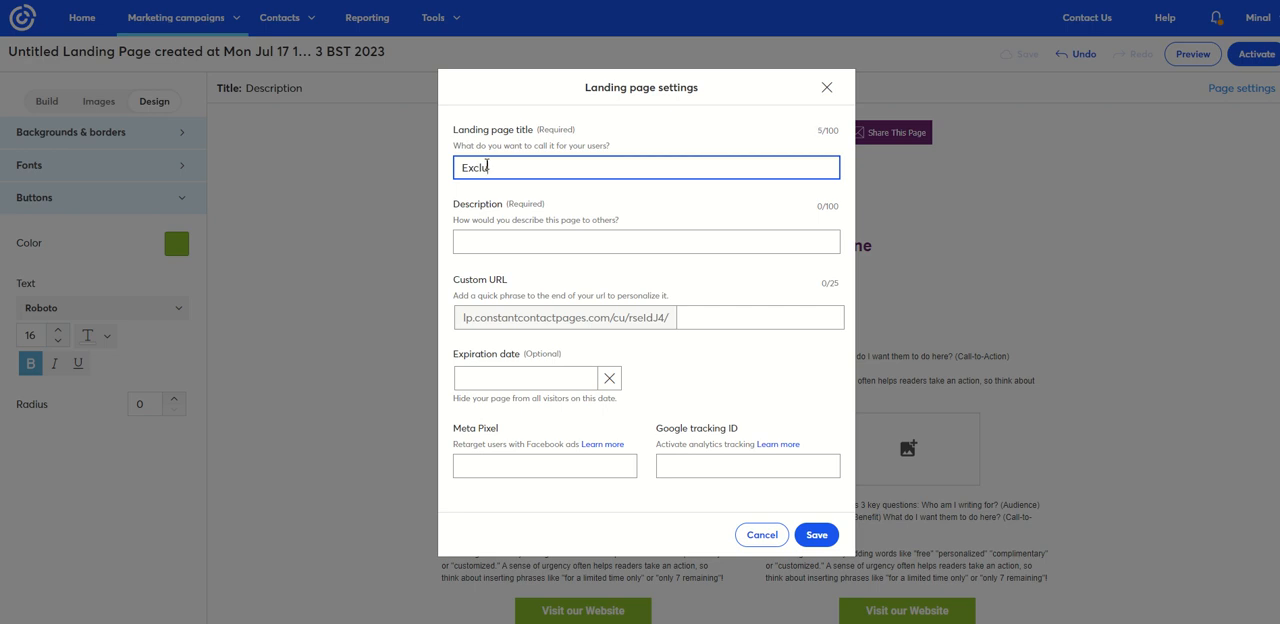
{"action": "type", "text": "marketing tips"}
- Enter "Email marketing tips for small businesses" as the landing page description
{"action": "left_click", "coordinate": [514, 243]}
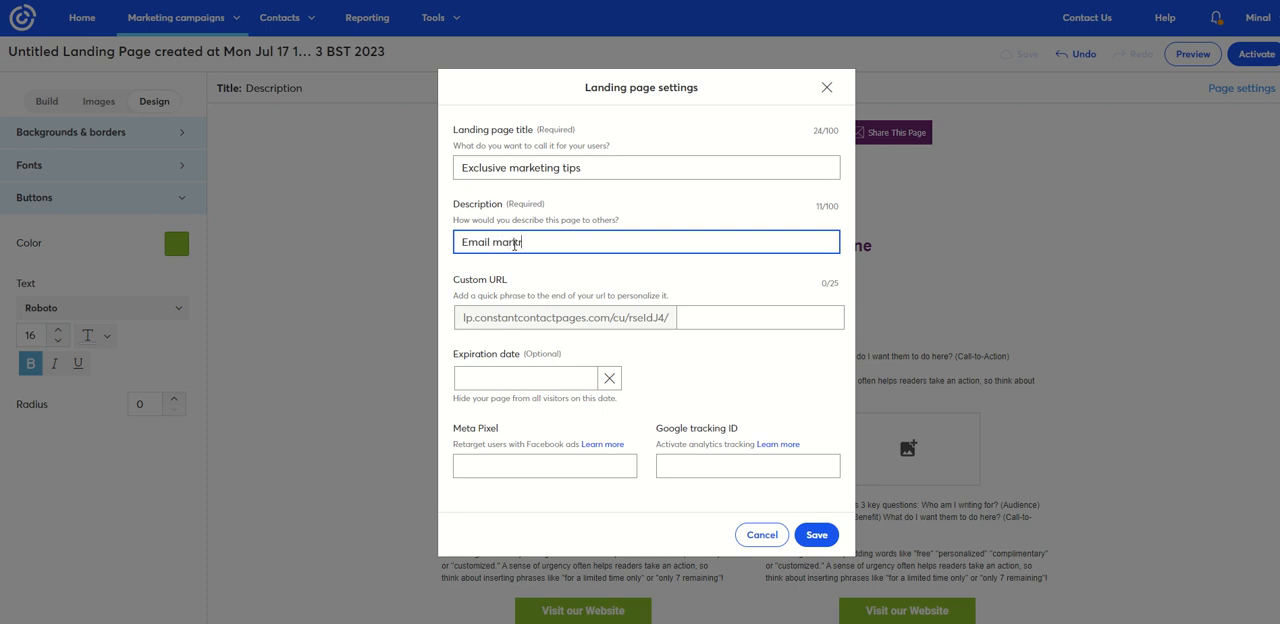
{"action": "type", "text": "in"}
{"action": "double_click", "coordinate": [514, 245]}
{"action": "key", "text": "BackSpace"}
{"action": "type", "text": "marketing tips for small businesses"}
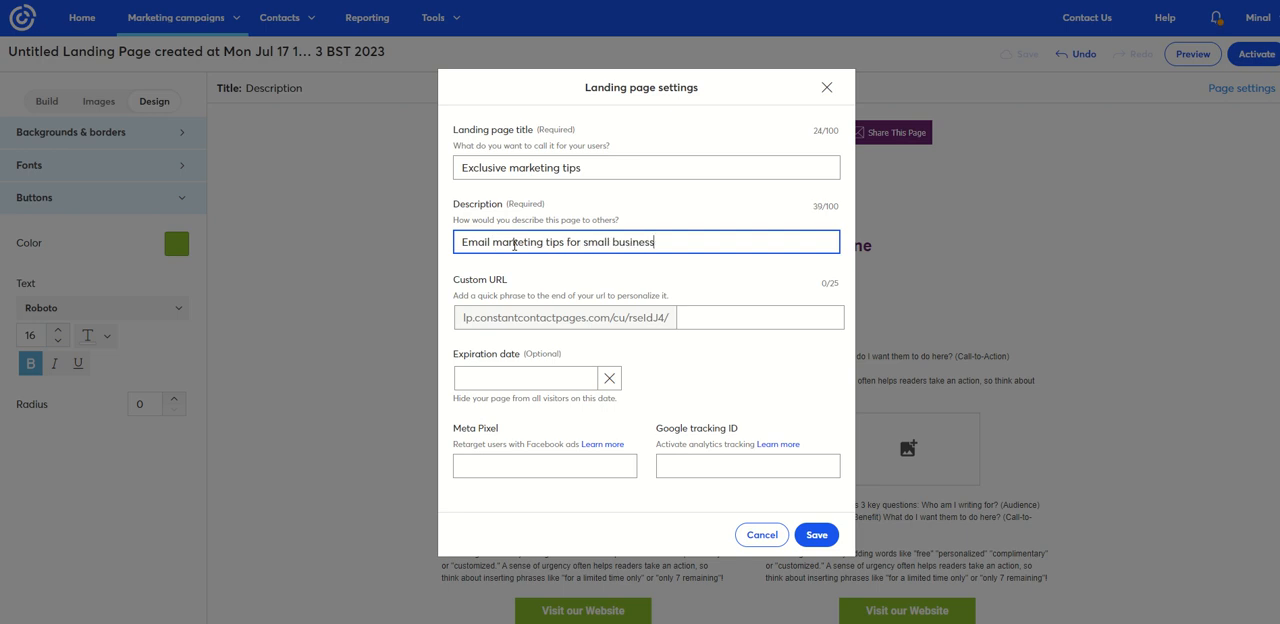
{"action": "left_click", "coordinate": [705, 320]}
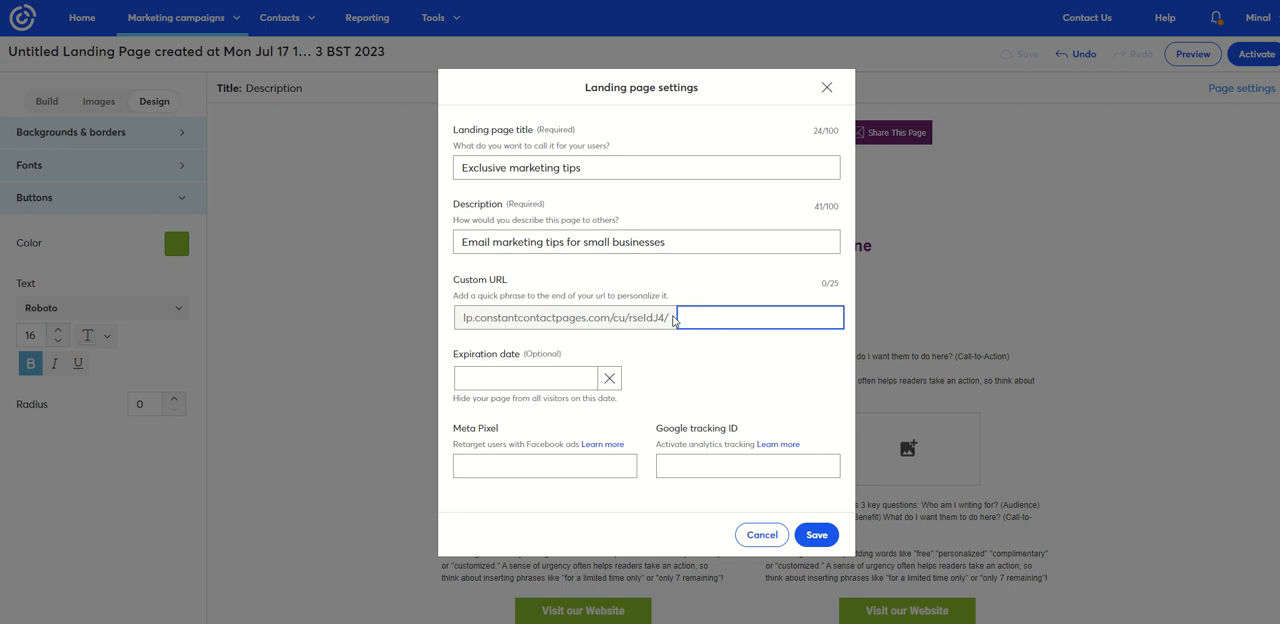
{"action": "left_click", "coordinate": [729, 350]}
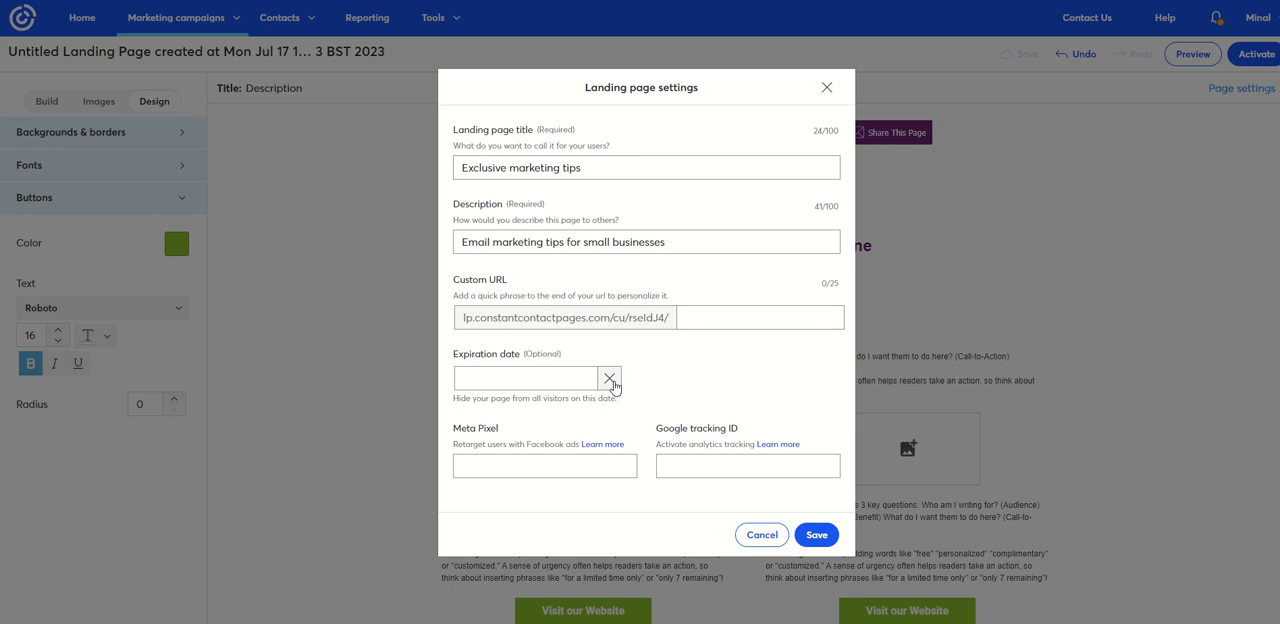
- Set the landing page's expiration date to 07/31/2030
{"action": "left_click", "coordinate": [570, 376]}
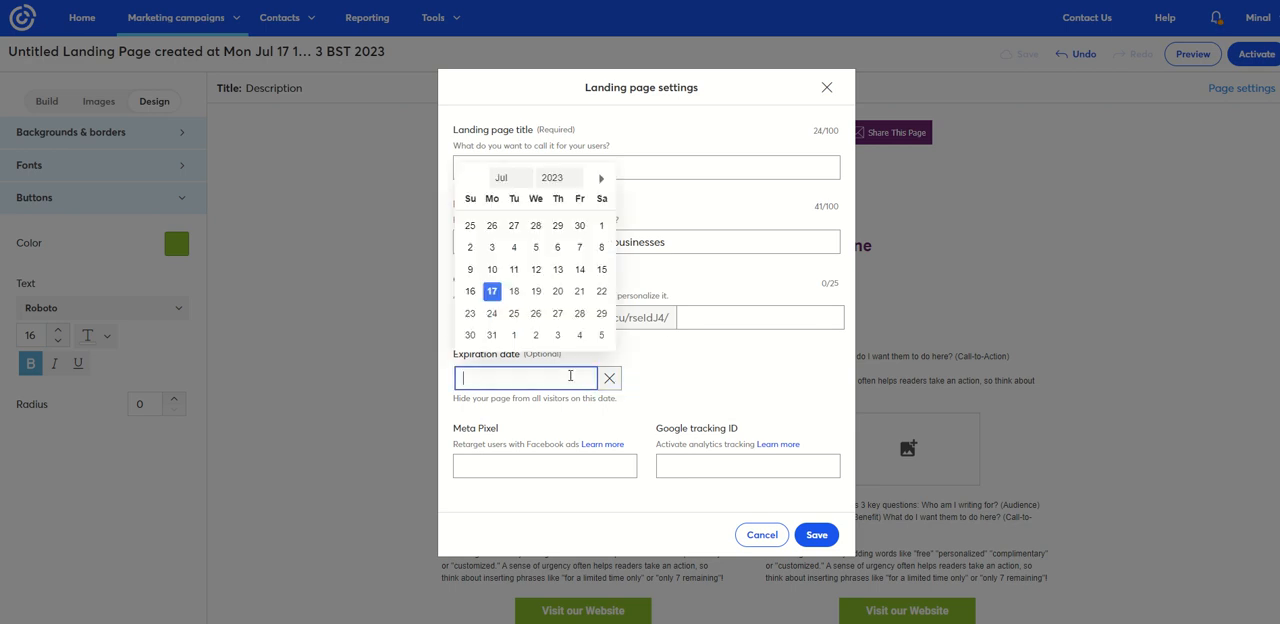
{"action": "left_click", "coordinate": [550, 177]}
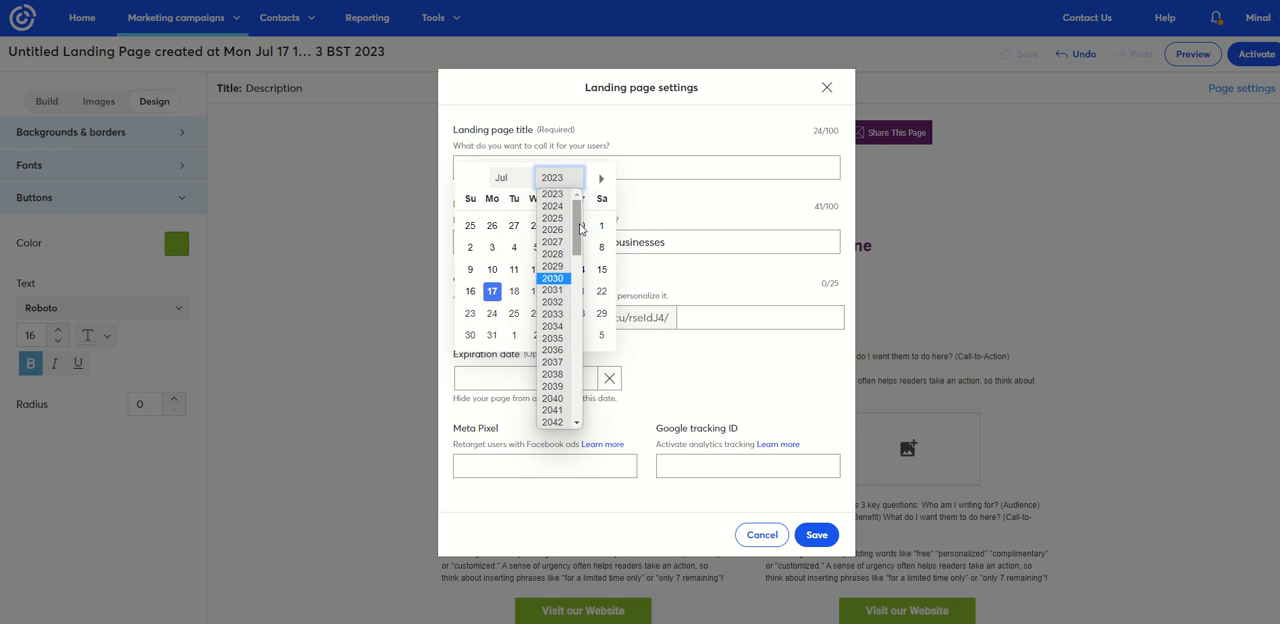
{"action": "left_click_drag", "start_coordinate": [580, 229], "coordinate": [556, 434]}
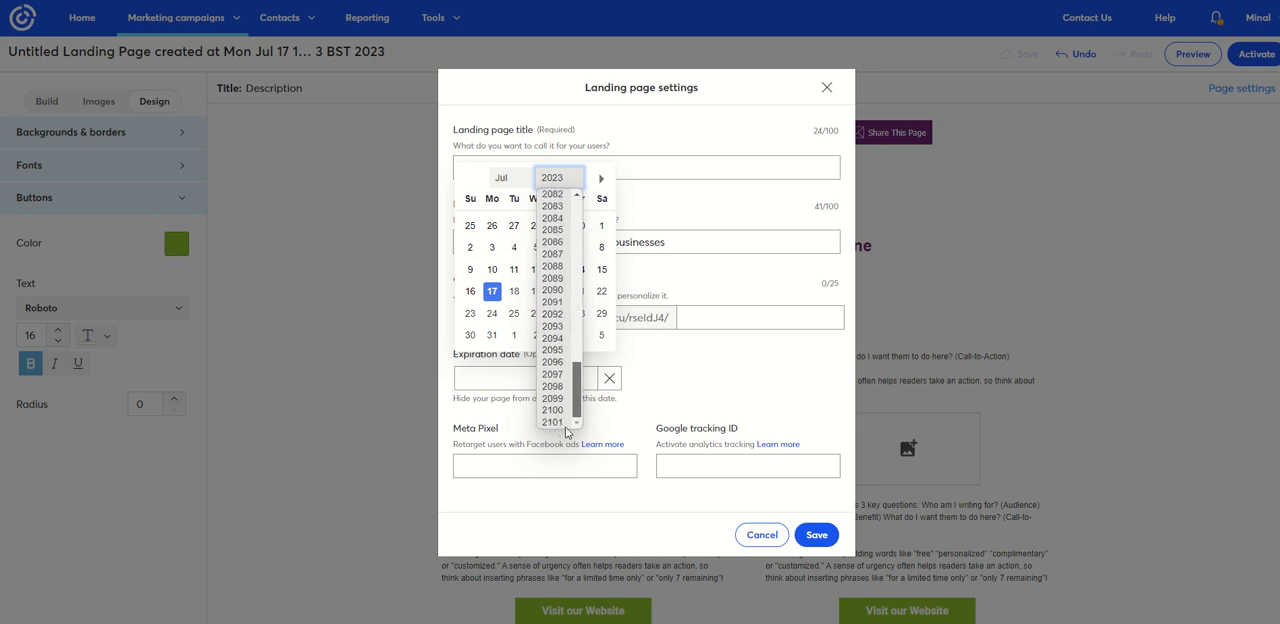
{"action": "left_click_drag", "start_coordinate": [579, 380], "coordinate": [577, 407]}
{"action": "left_click", "coordinate": [563, 423]}
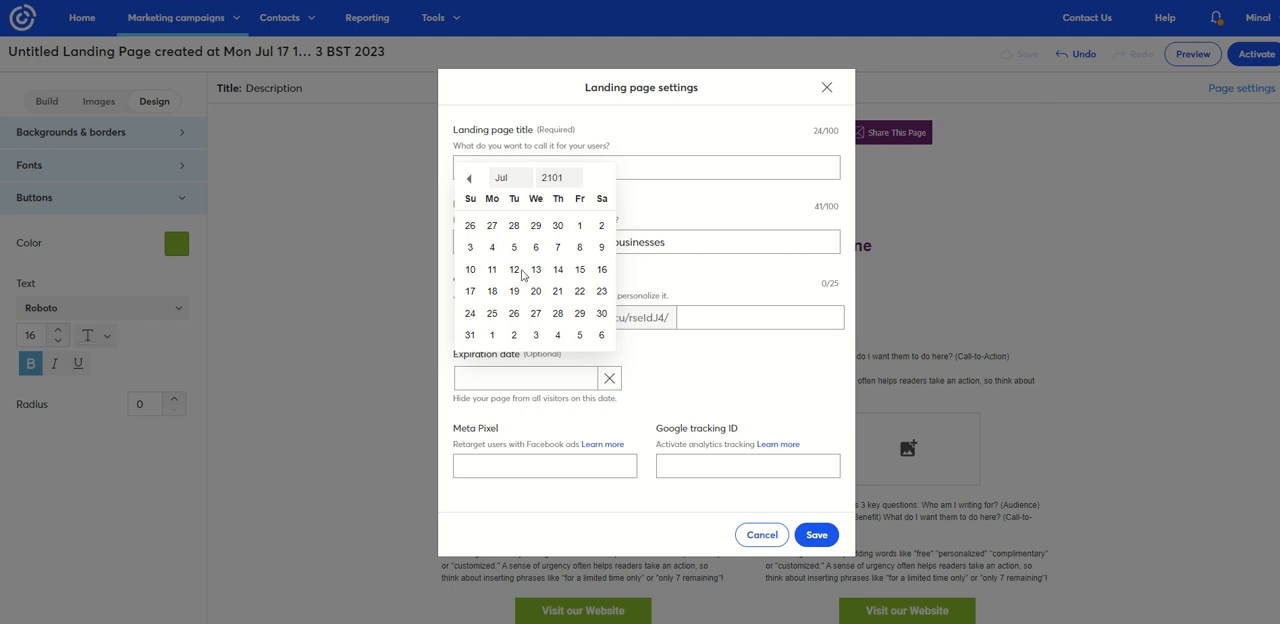
{"action": "left_click", "coordinate": [546, 179]}
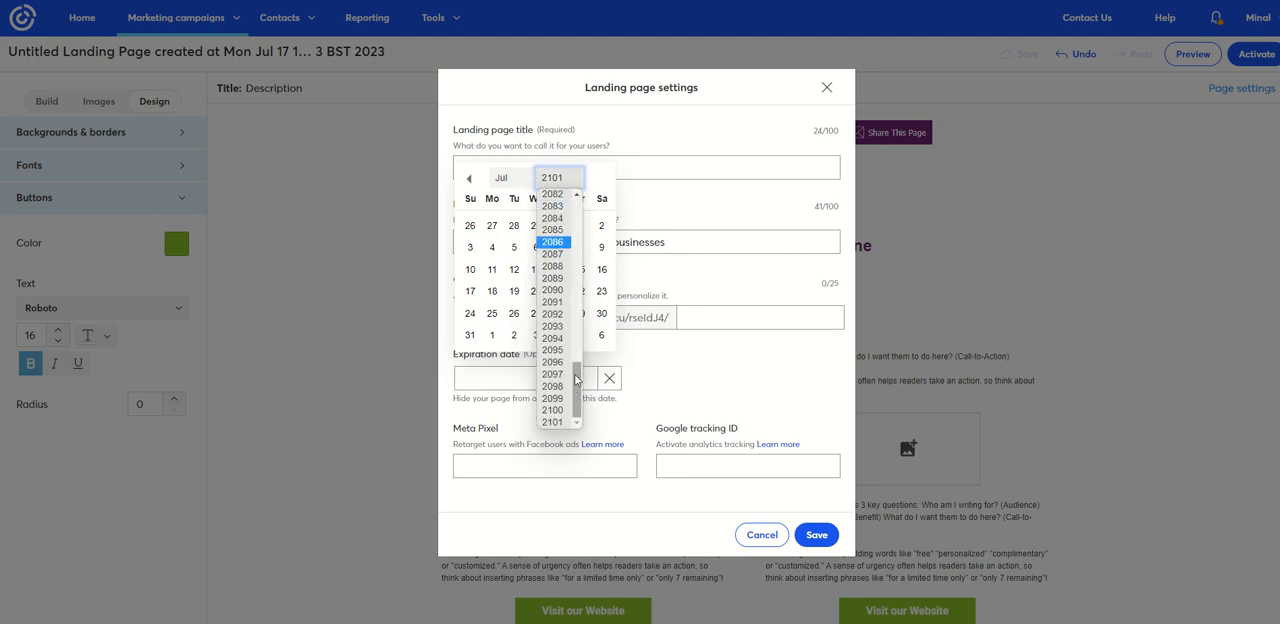
{"action": "left_click_drag", "start_coordinate": [576, 390], "coordinate": [592, 200]}
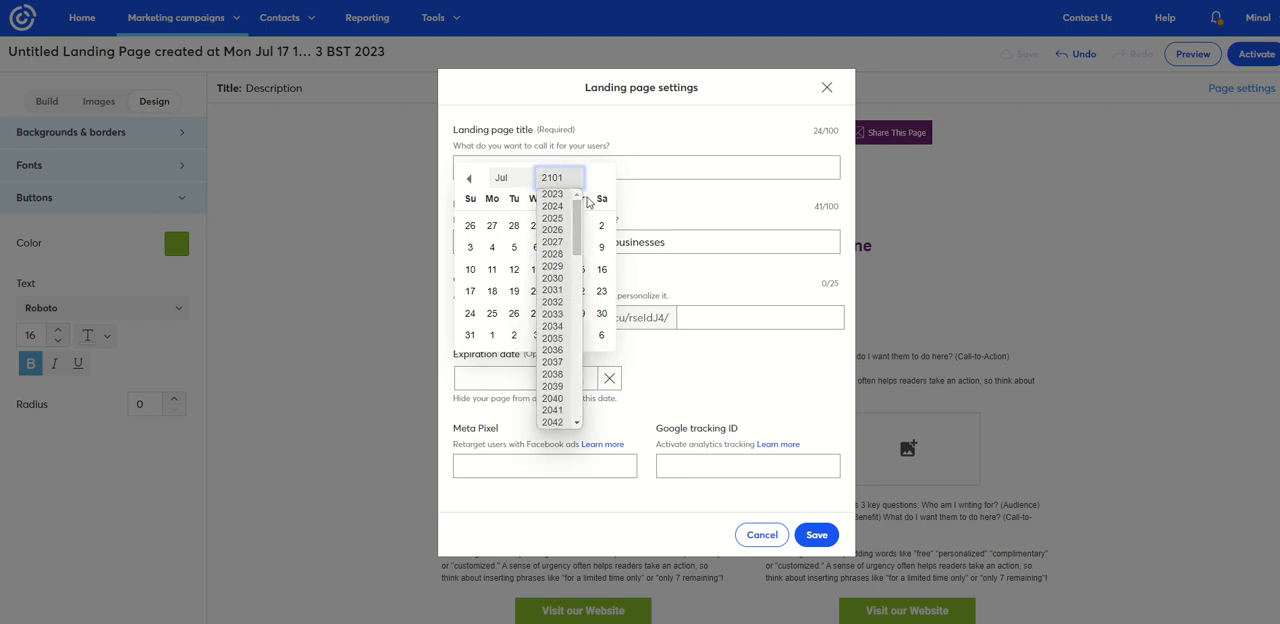
{"action": "left_click", "coordinate": [551, 278]}
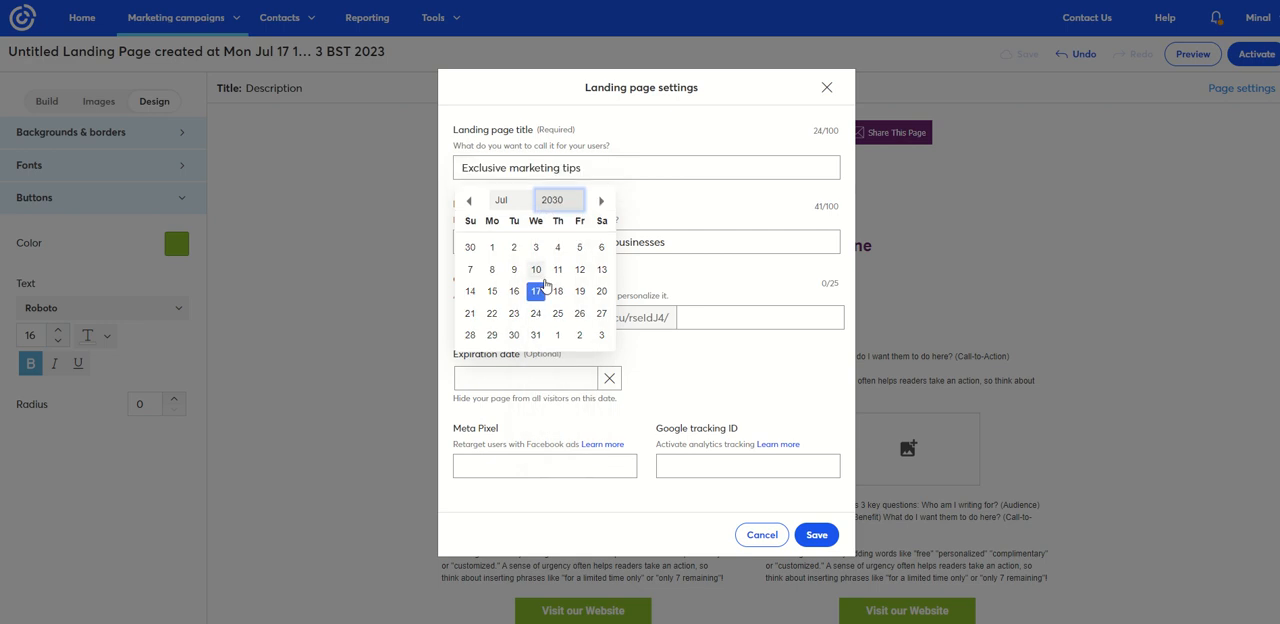
{"action": "left_click", "coordinate": [536, 335]}
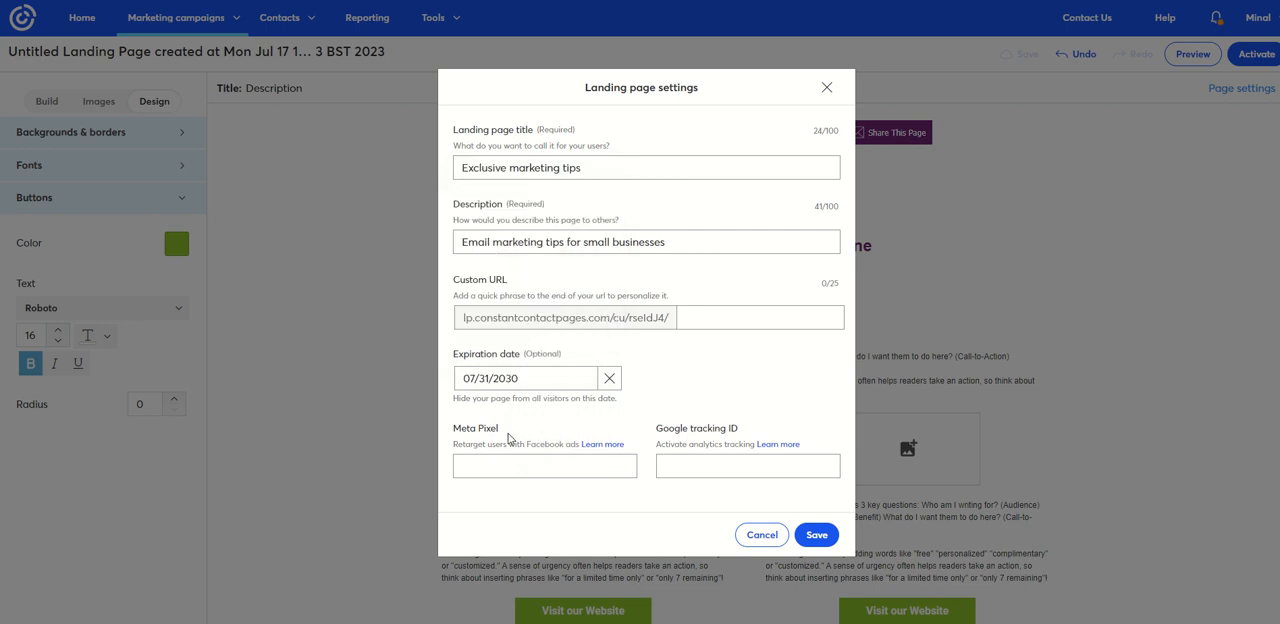
- Save the landing page settings without a Meta Pixel or Google tracking ID
{"action": "left_click", "coordinate": [475, 461]}
{"action": "left_click", "coordinate": [684, 466]}
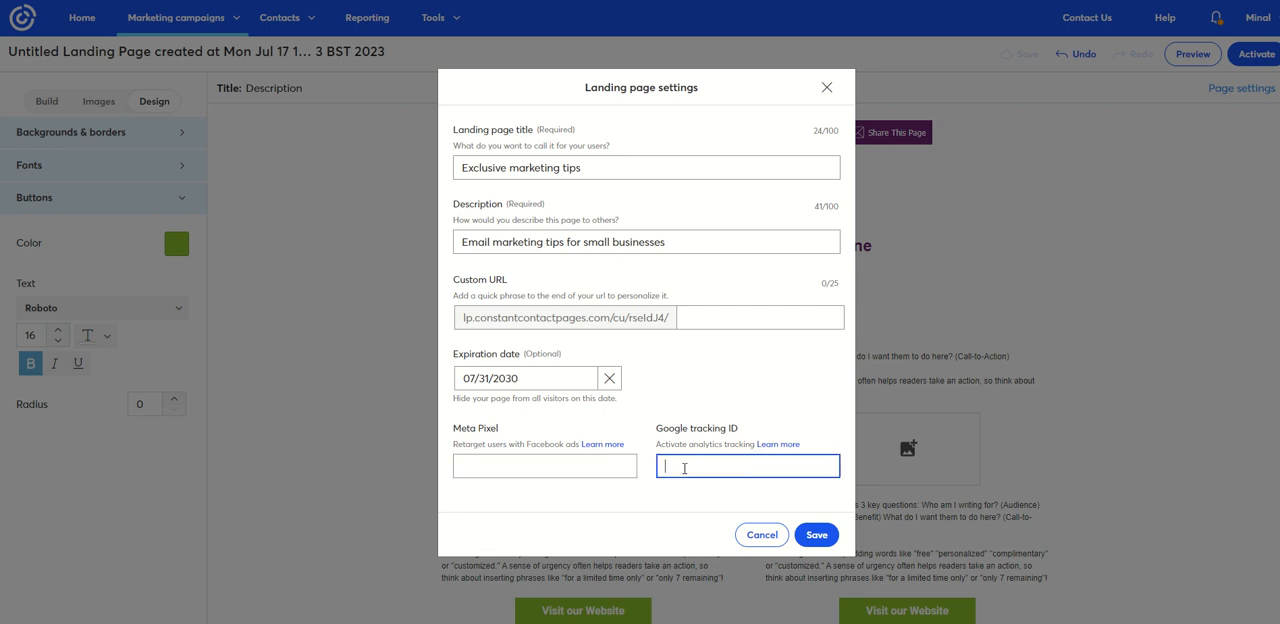
{"action": "left_click", "coordinate": [815, 535]}
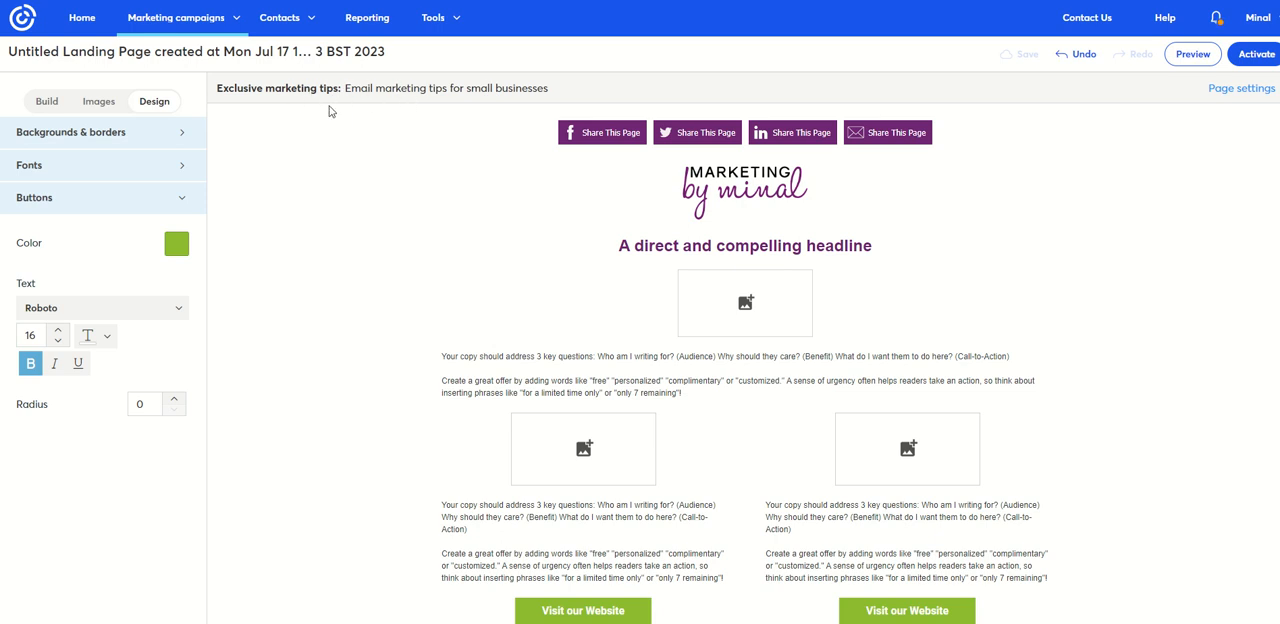
- Preview the landing page in the desktop and mobile views, checking the layout down the page in each
{"action": "left_click", "coordinate": [1190, 56]}
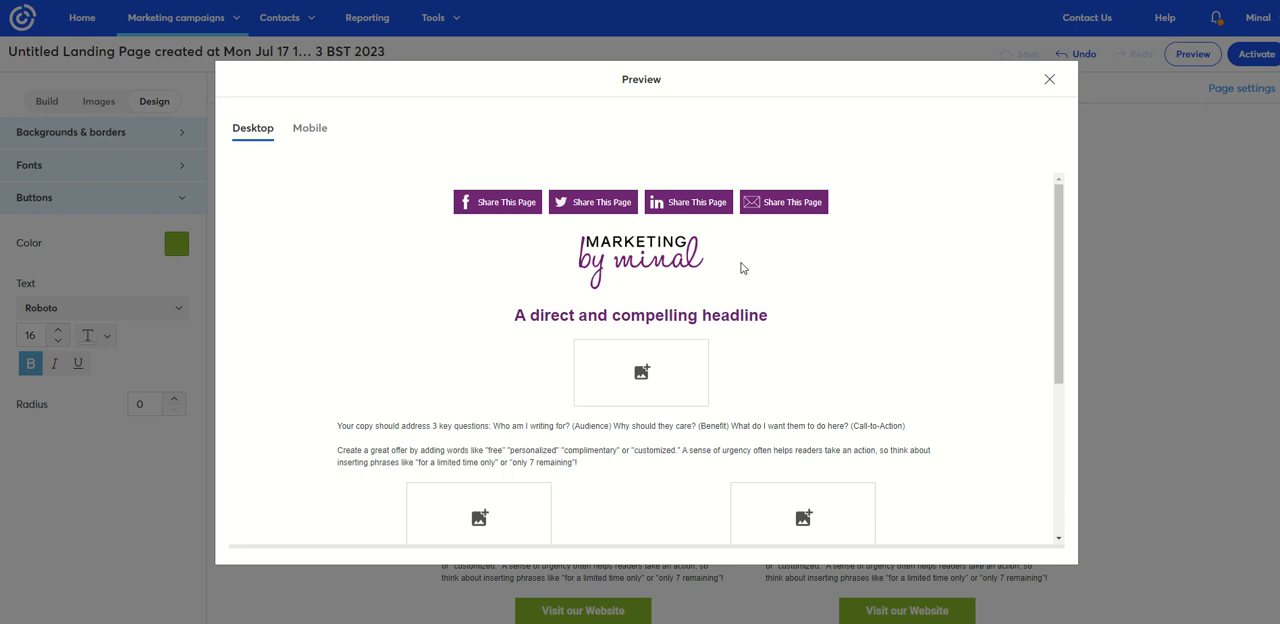
{"action": "scroll", "coordinate": [752, 300], "scroll_direction": "down", "scroll_amount": 5}
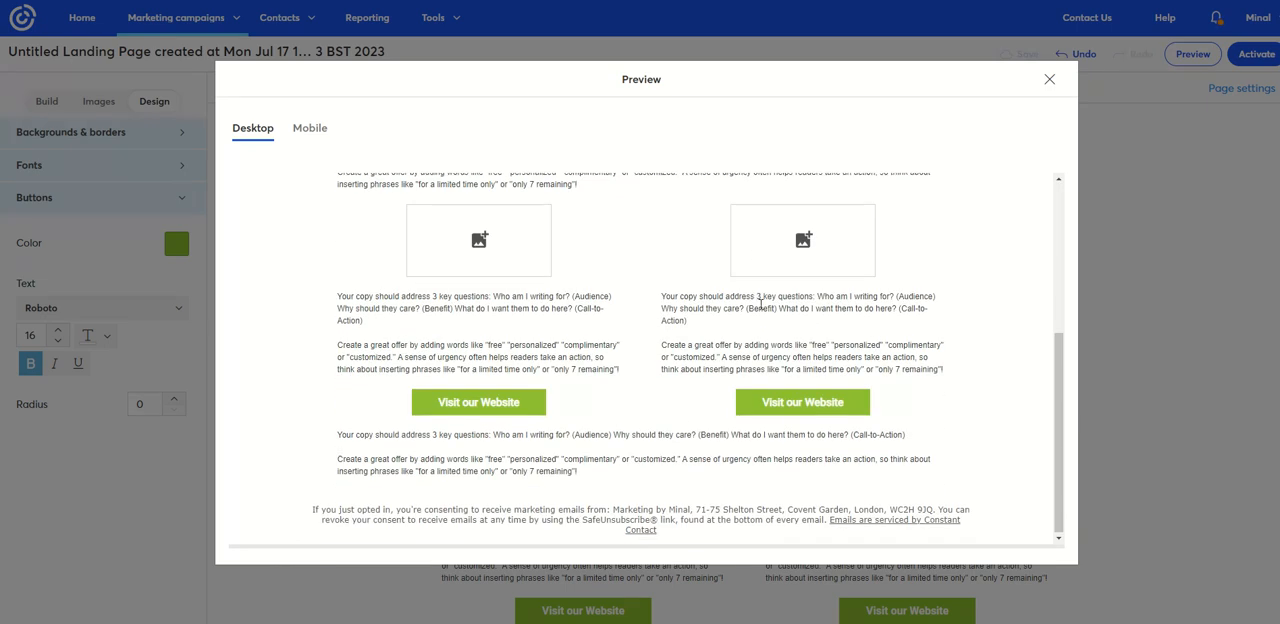
{"action": "scroll", "coordinate": [768, 307], "scroll_direction": "up", "scroll_amount": 5}
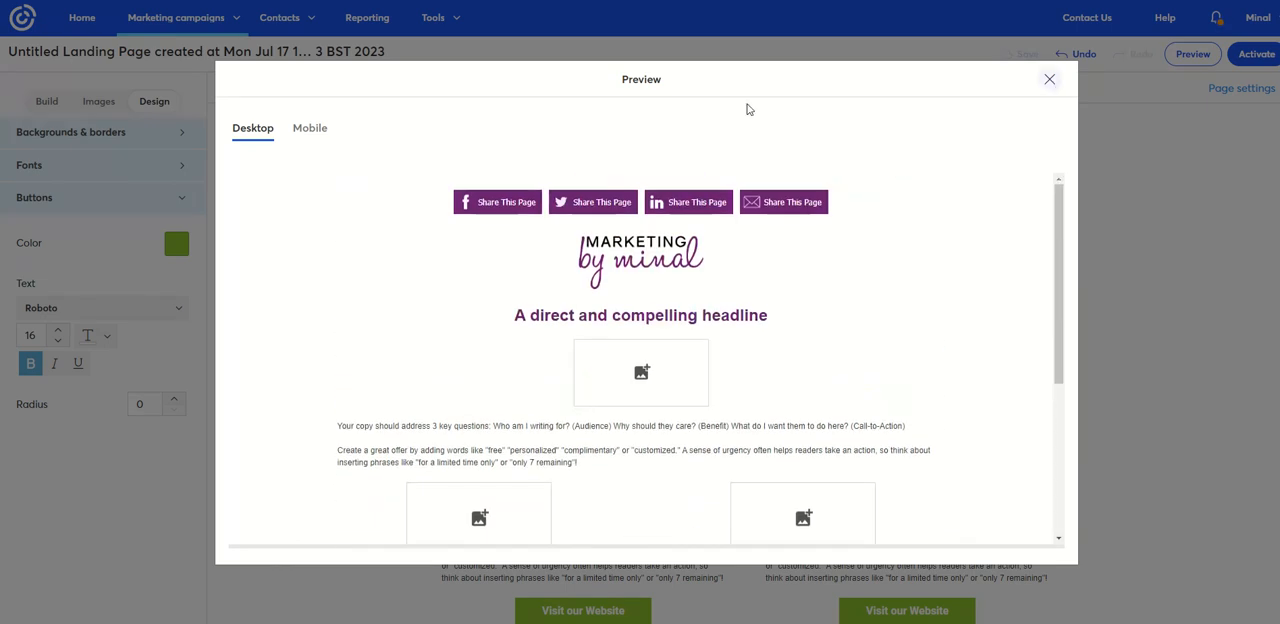
{"action": "left_click", "coordinate": [311, 132]}
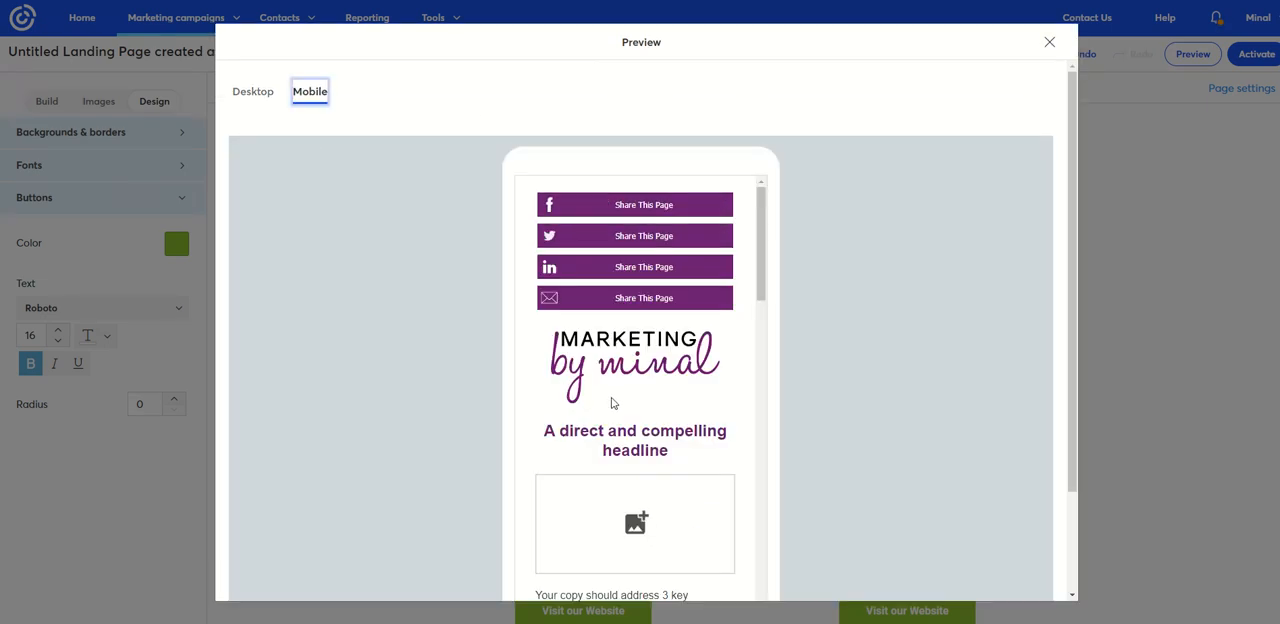
{"action": "scroll", "coordinate": [614, 402], "scroll_direction": "down", "scroll_amount": 3}
{"action": "scroll", "coordinate": [613, 402], "scroll_direction": "down", "scroll_amount": 5}
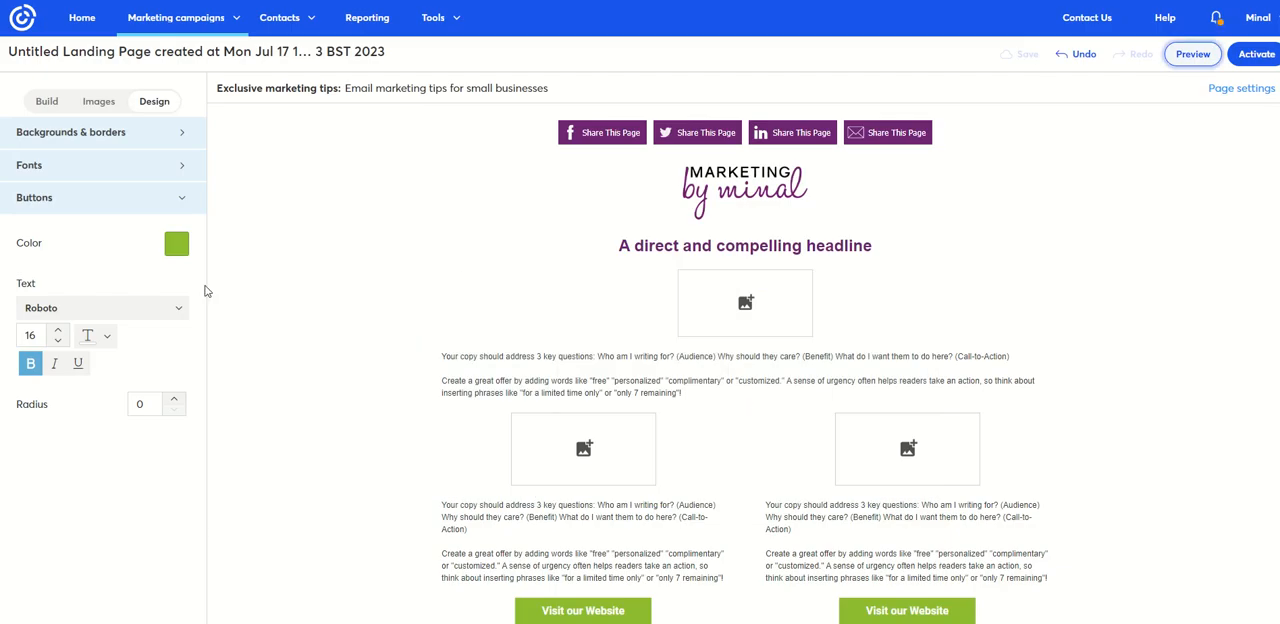
- Place the purple "Don't put off getting started" library image into the image placeholder below the headline
{"action": "left_click", "coordinate": [98, 101]}
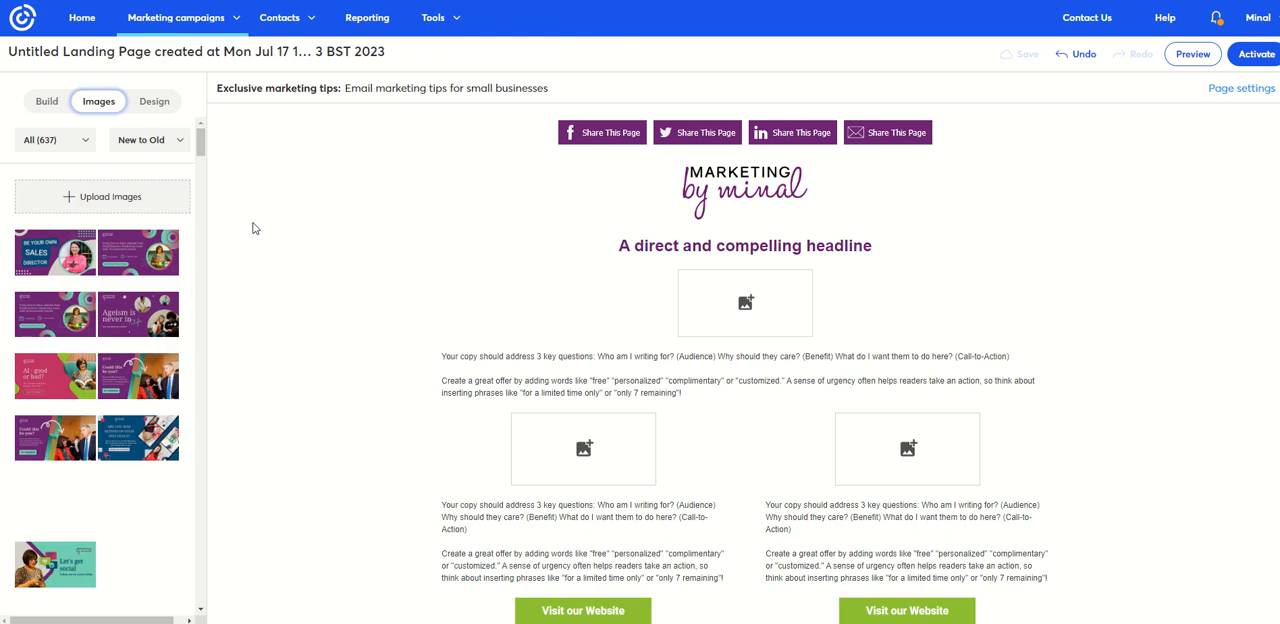
{"action": "scroll", "coordinate": [138, 432], "scroll_direction": "down", "scroll_amount": 3}
{"action": "scroll", "coordinate": [138, 432], "scroll_direction": "down", "scroll_amount": 5}
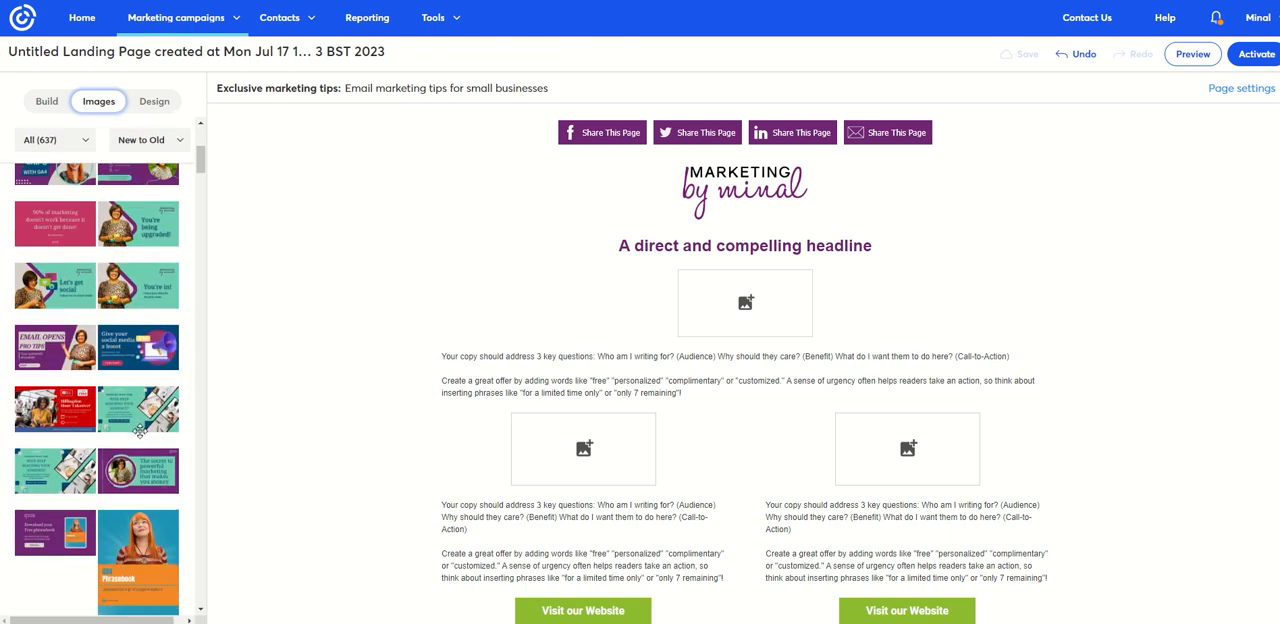
{"action": "scroll", "coordinate": [134, 423], "scroll_direction": "down", "scroll_amount": 5}
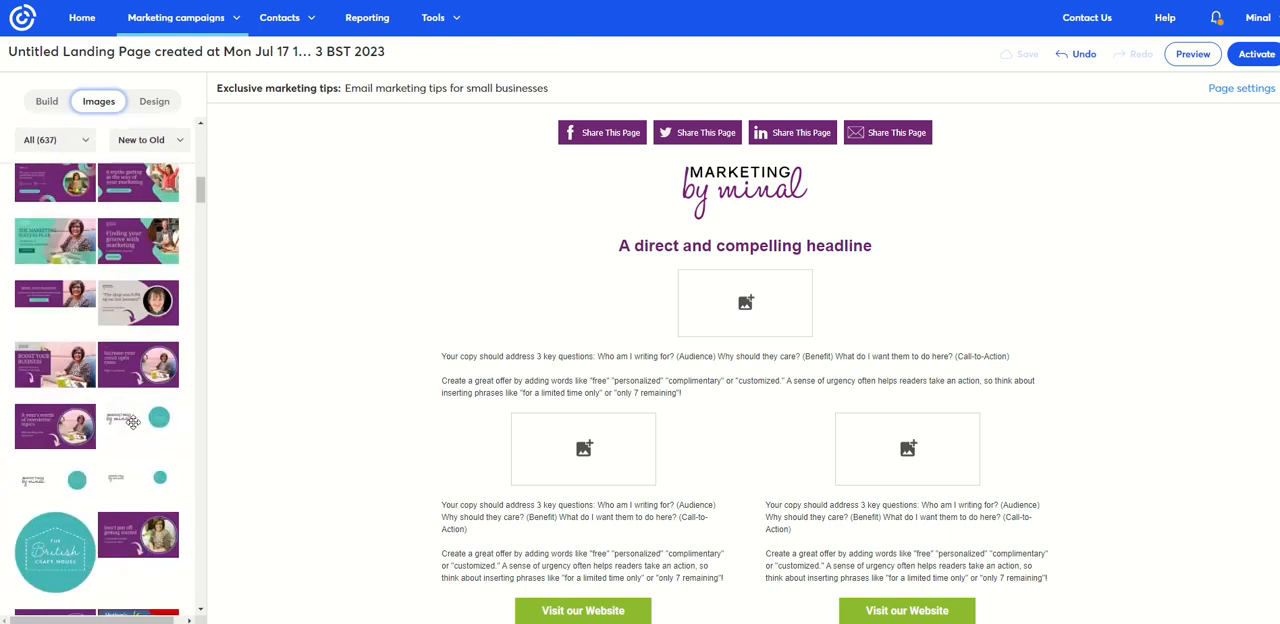
{"action": "scroll", "coordinate": [120, 418], "scroll_direction": "down", "scroll_amount": 3}
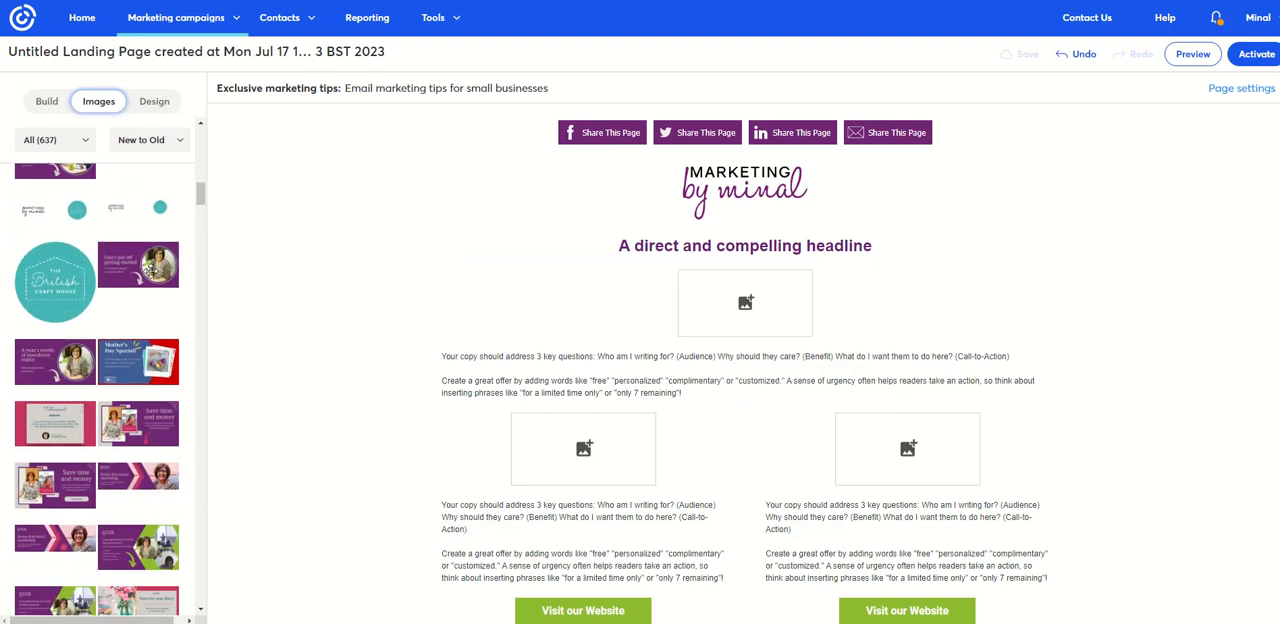
{"action": "left_click_drag", "start_coordinate": [150, 270], "coordinate": [783, 318]}
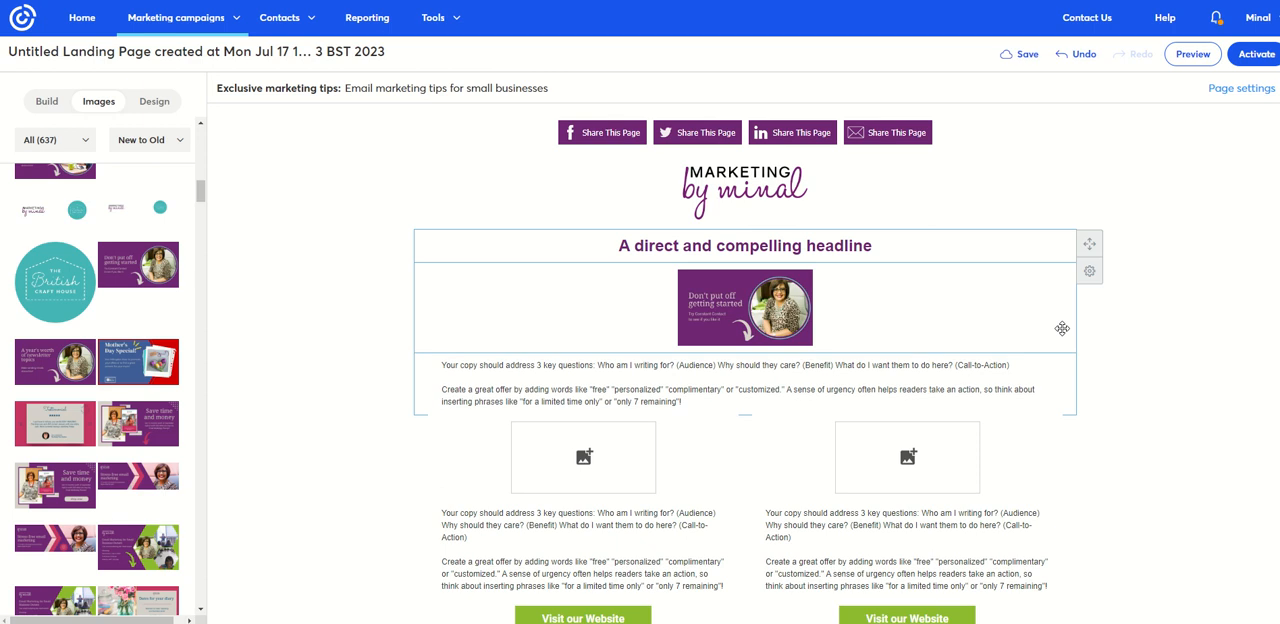
{"action": "left_click", "coordinate": [749, 315]}
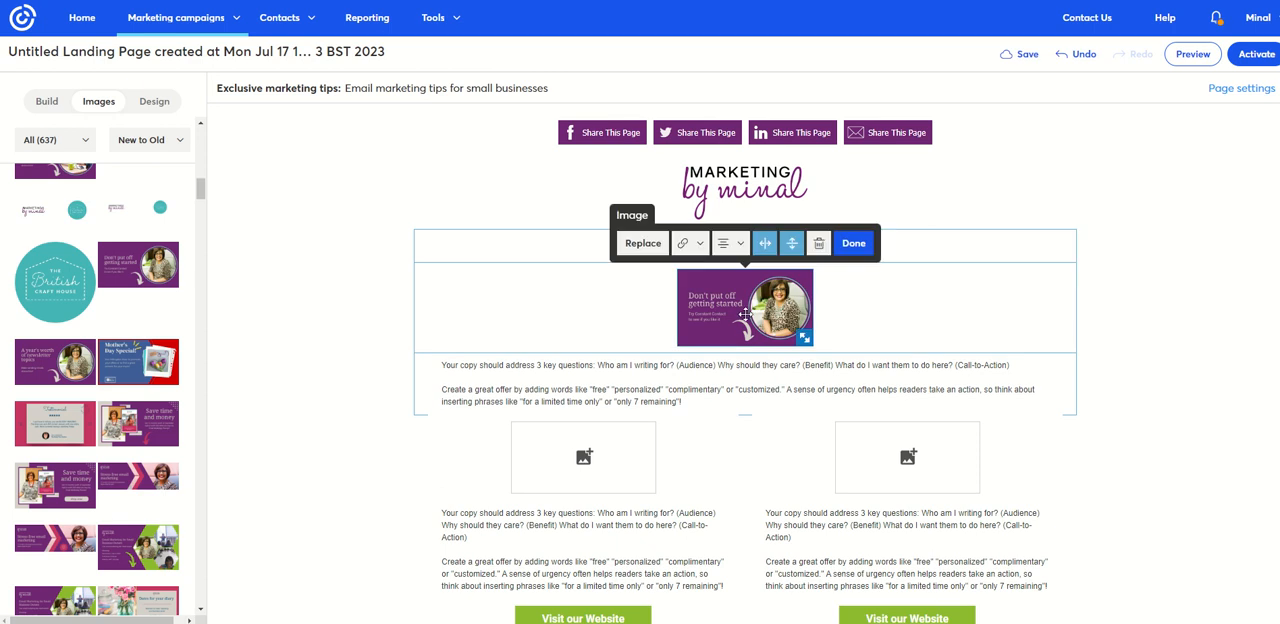
{"action": "left_click", "coordinate": [647, 246]}
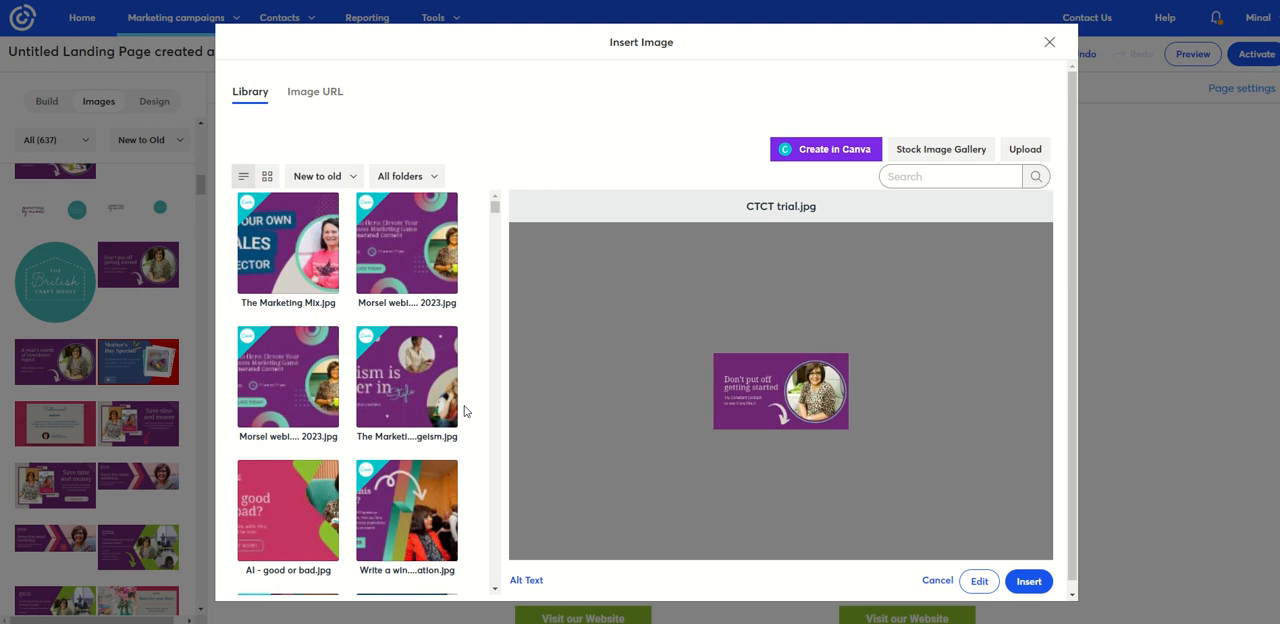
{"action": "left_click", "coordinate": [1050, 44]}
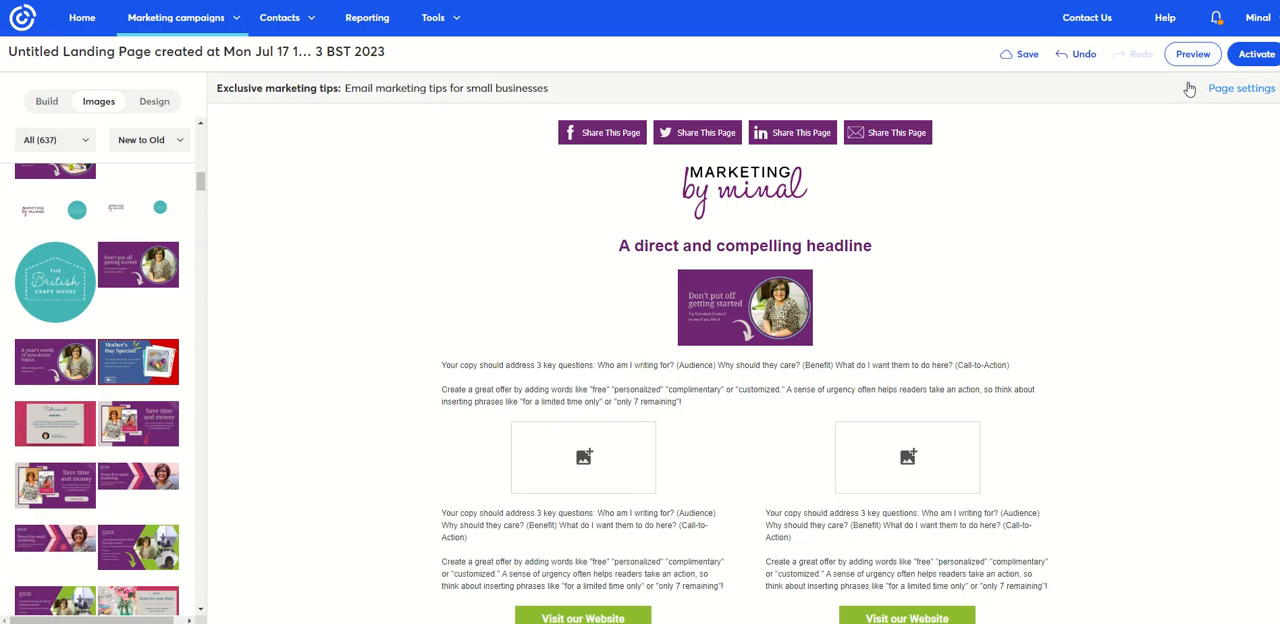
{"action": "left_click", "coordinate": [222, 55]}
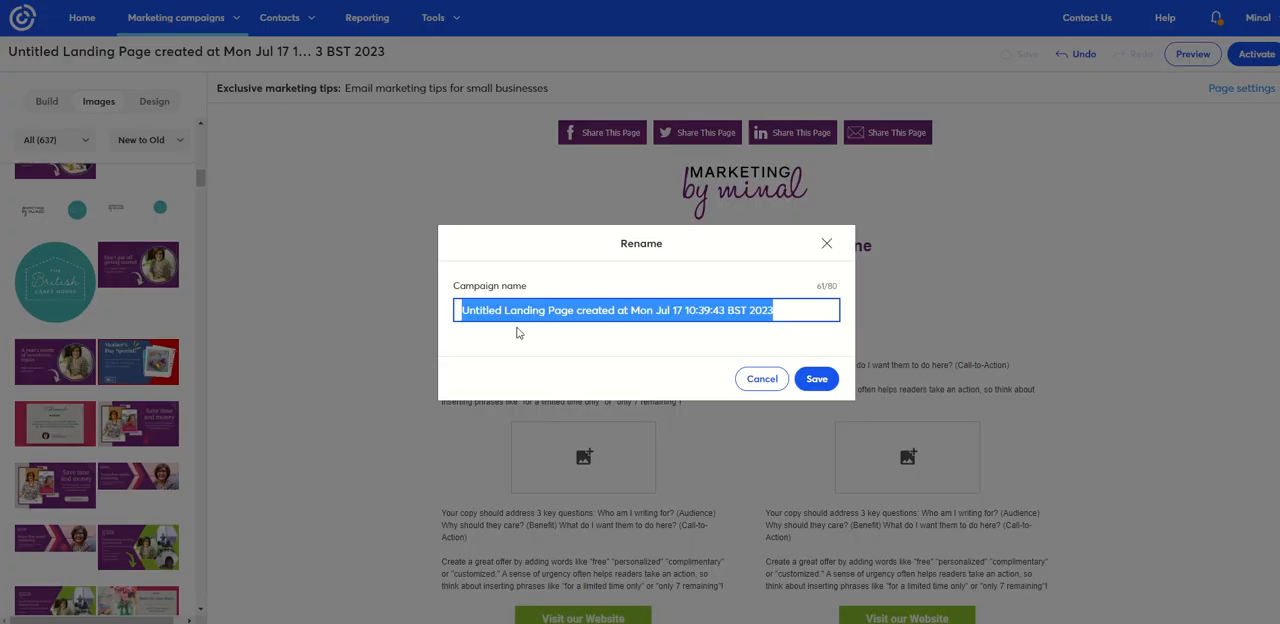
{"action": "left_click", "coordinate": [769, 387]}
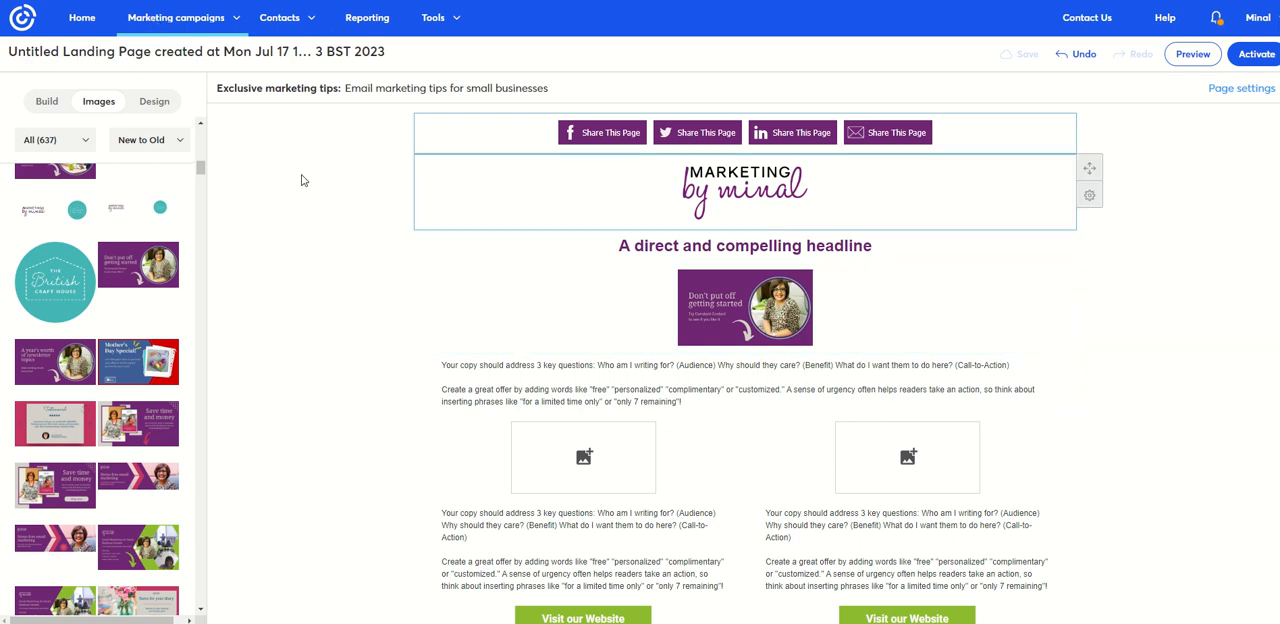
- Leave the landing page editor and open the report of the "Email newsletter topics" landing page from the landing pages list
{"action": "left_click", "coordinate": [84, 22]}
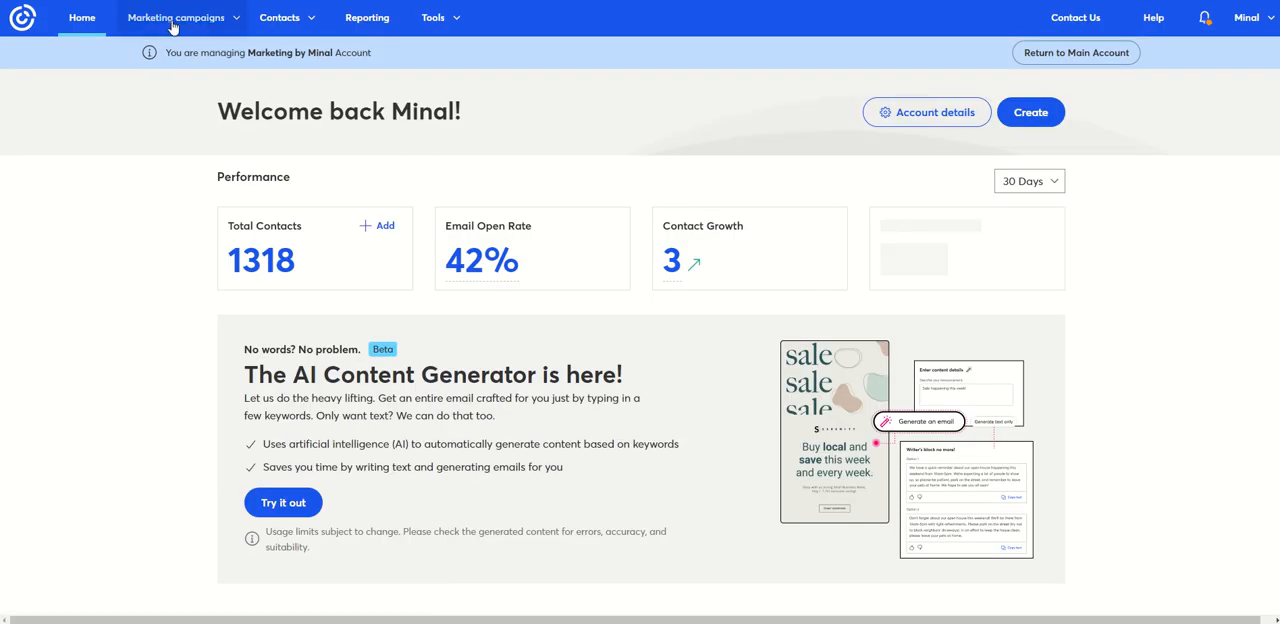
{"action": "left_click", "coordinate": [175, 17]}
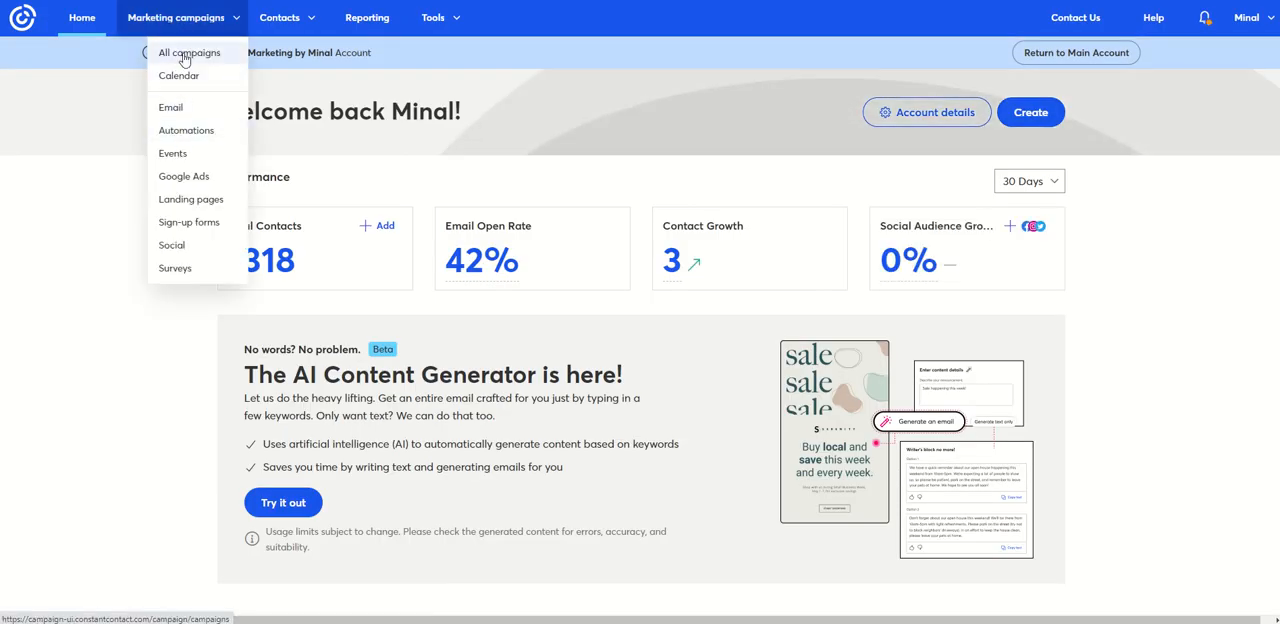
{"action": "left_click", "coordinate": [197, 203]}
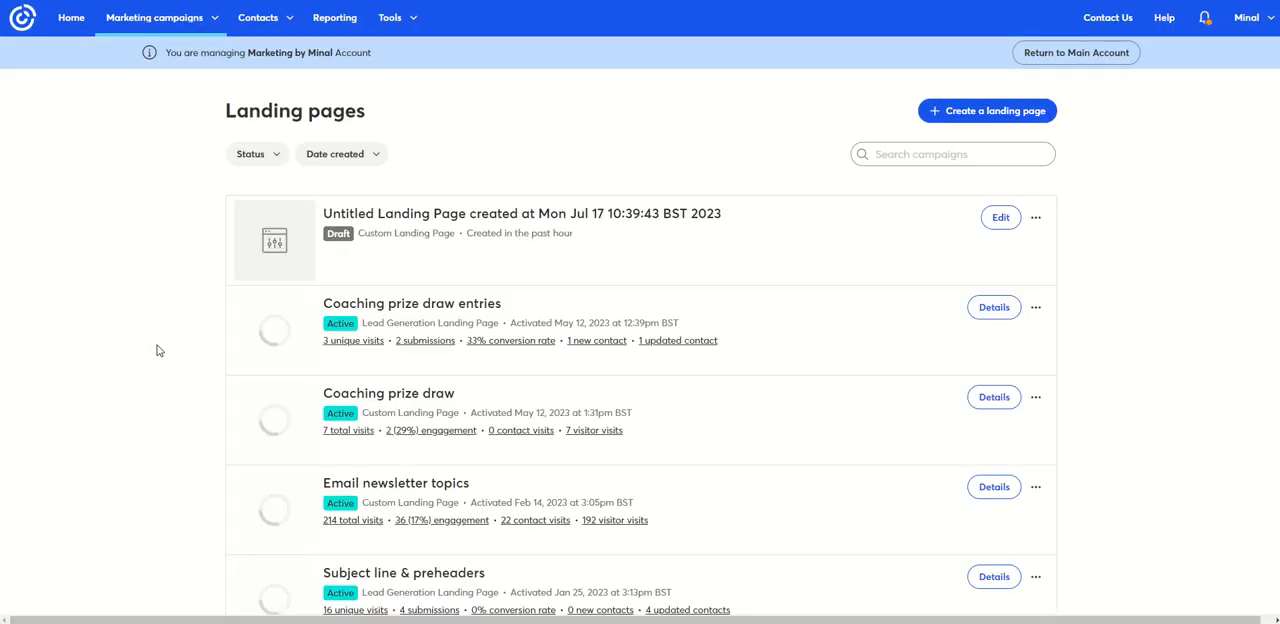
{"action": "scroll", "coordinate": [167, 366], "scroll_direction": "down", "scroll_amount": 2}
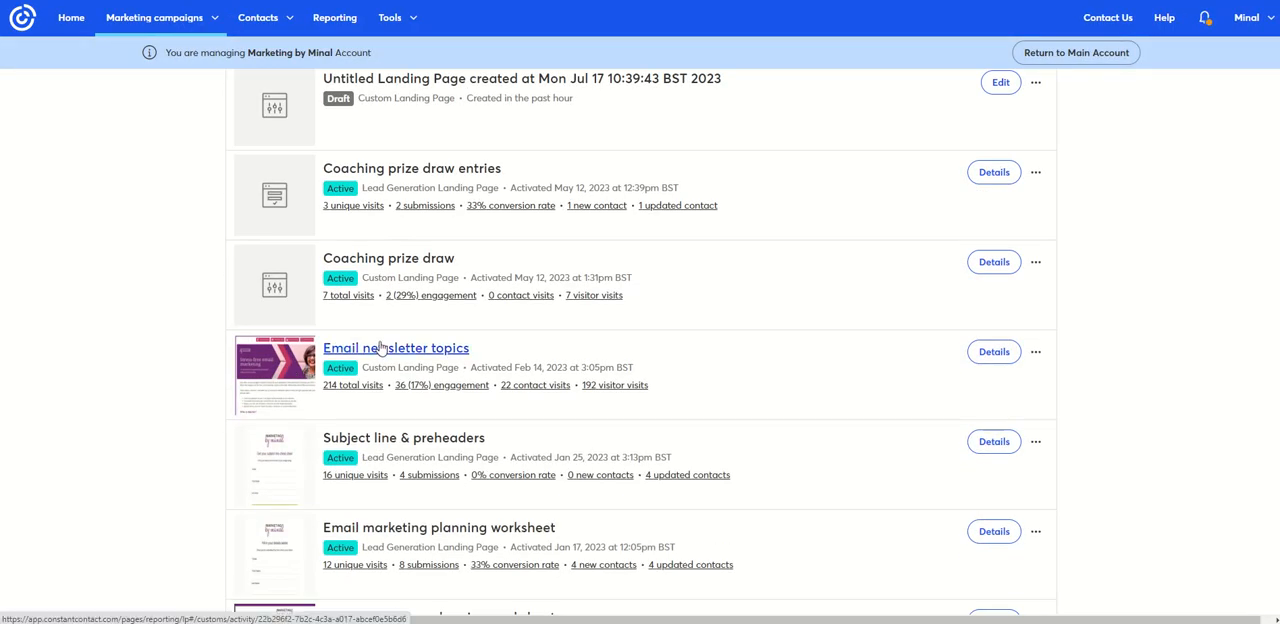
{"action": "left_click", "coordinate": [380, 348]}
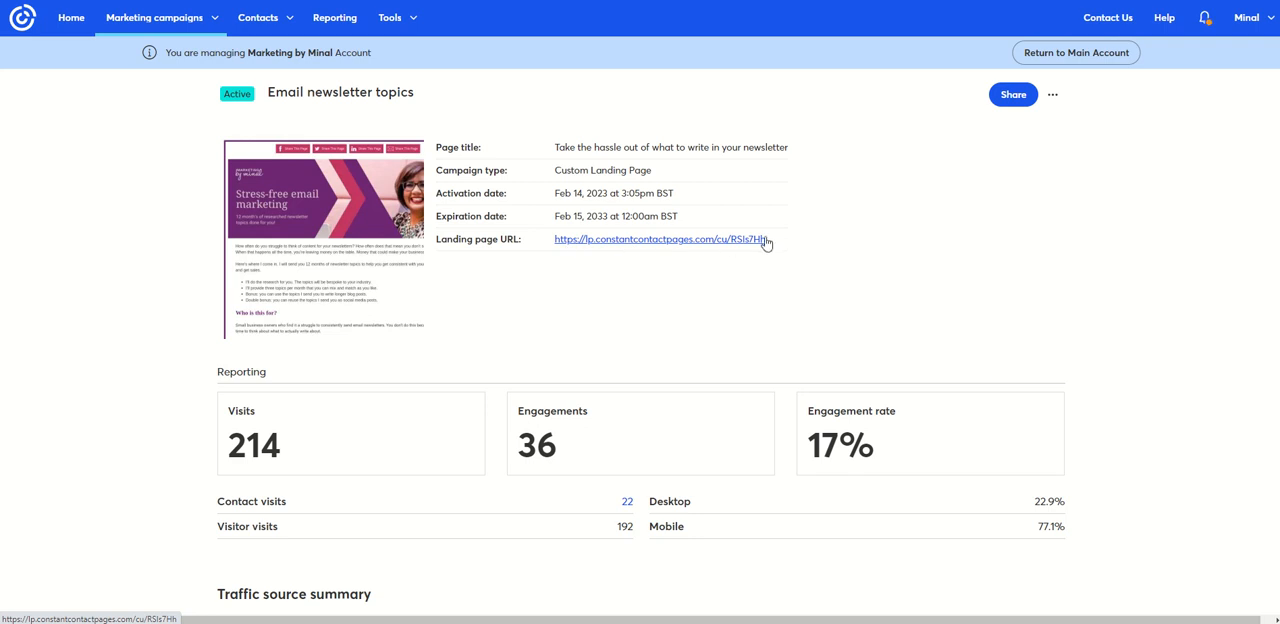
- Review the landing page's report, examining visits, engagement rate, device split, traffic sources by channel and clicks per URL
{"action": "scroll", "coordinate": [200, 380], "scroll_direction": "down", "scroll_amount": 3}
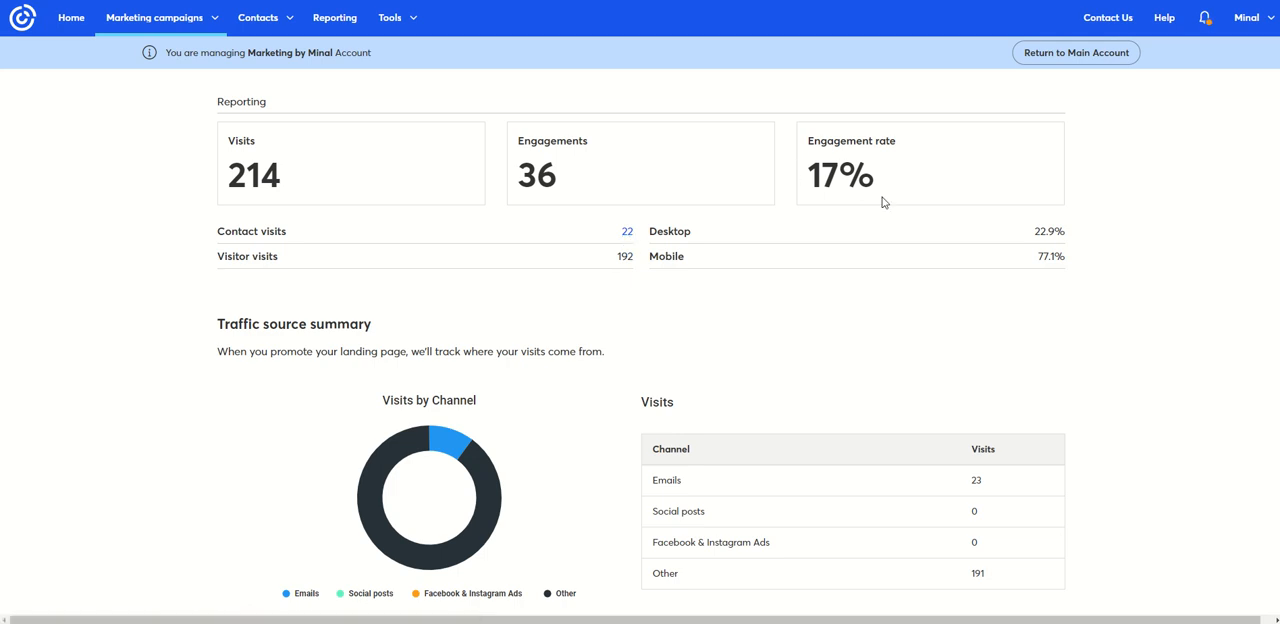
{"action": "scroll", "coordinate": [985, 245], "scroll_direction": "down", "scroll_amount": 2}
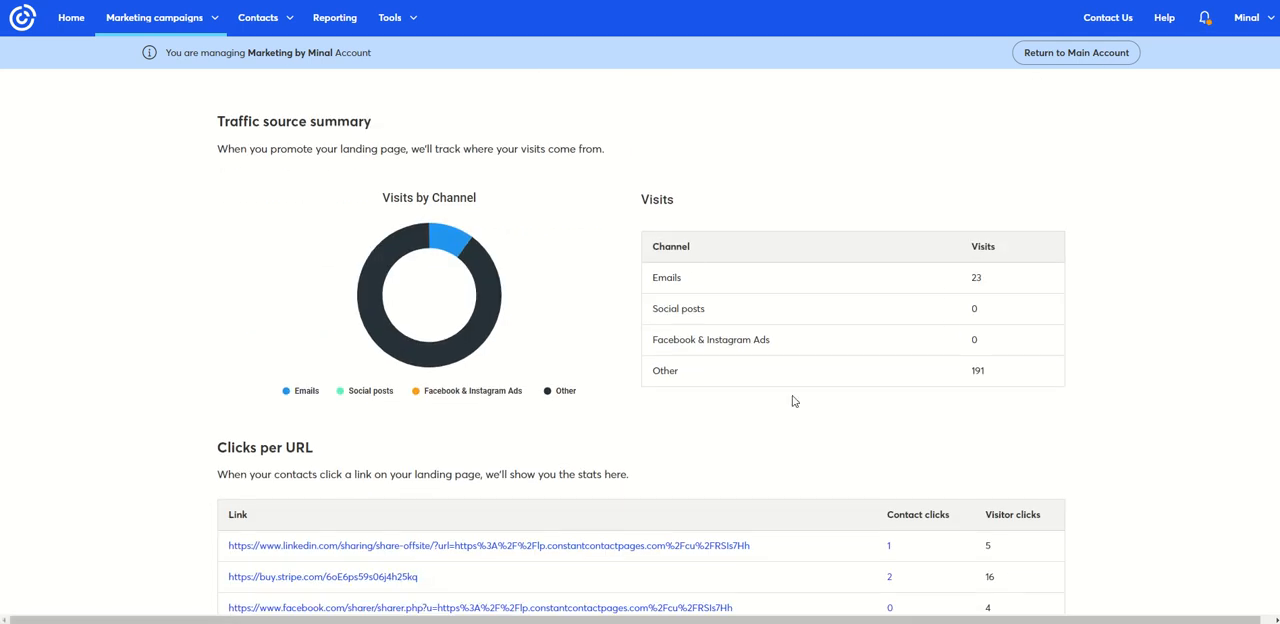
{"action": "scroll", "coordinate": [165, 325], "scroll_direction": "down", "scroll_amount": 2}
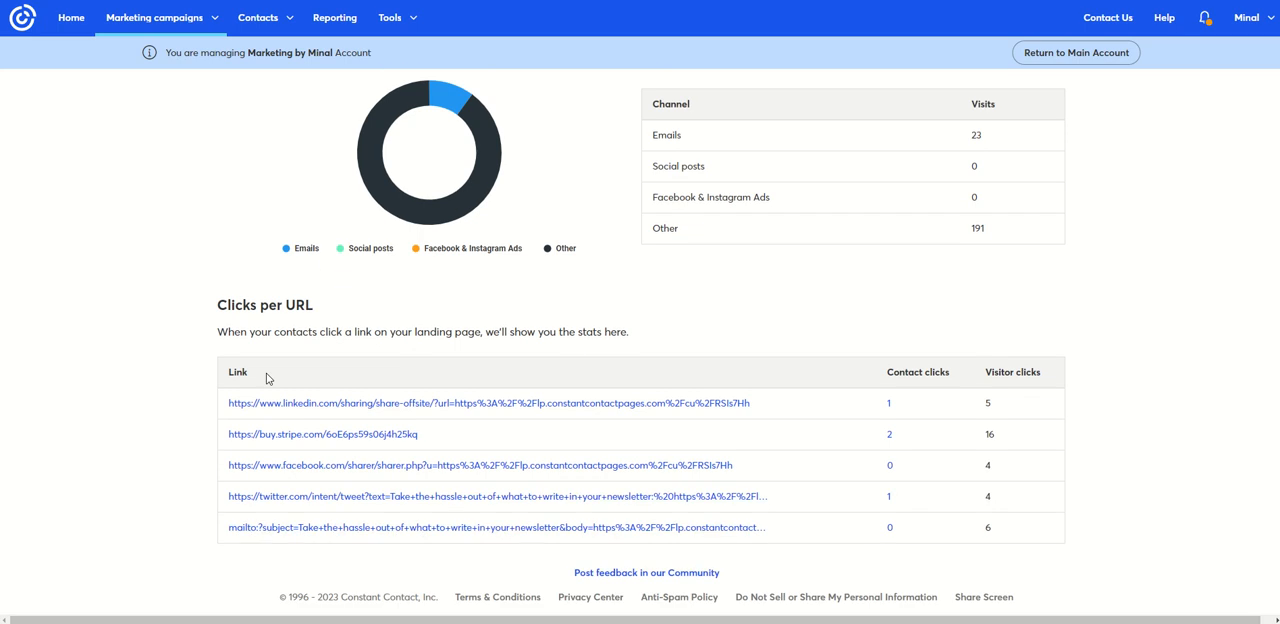
{"action": "scroll", "coordinate": [176, 298], "scroll_direction": "up", "scroll_amount": 5}
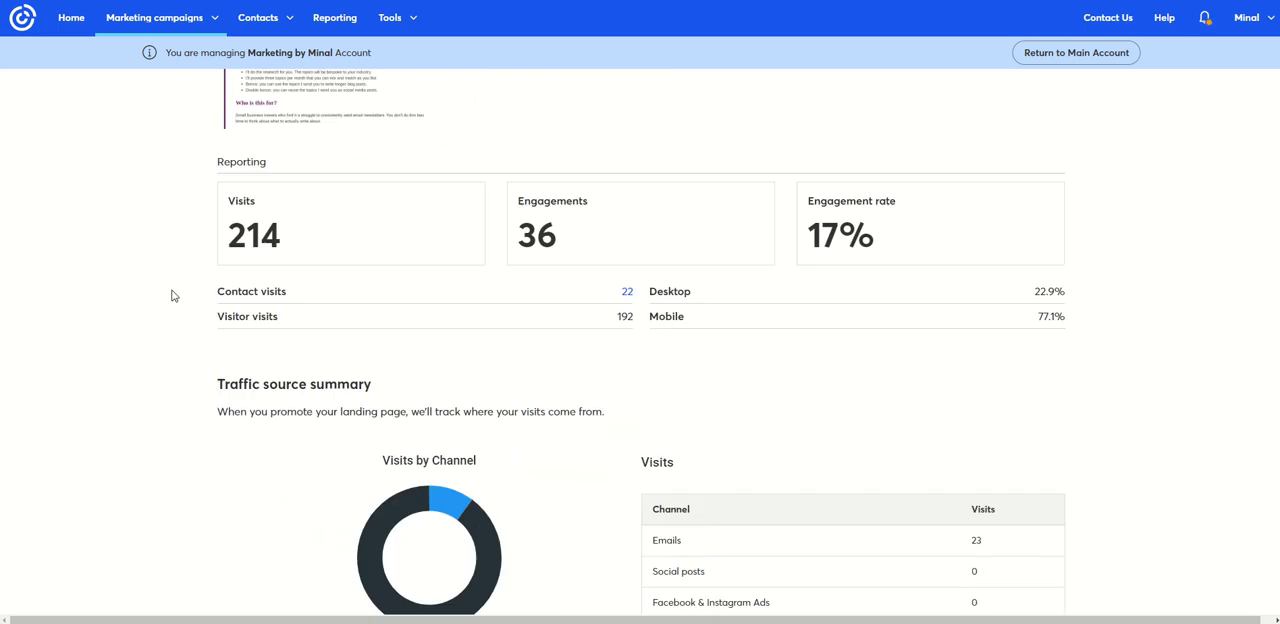